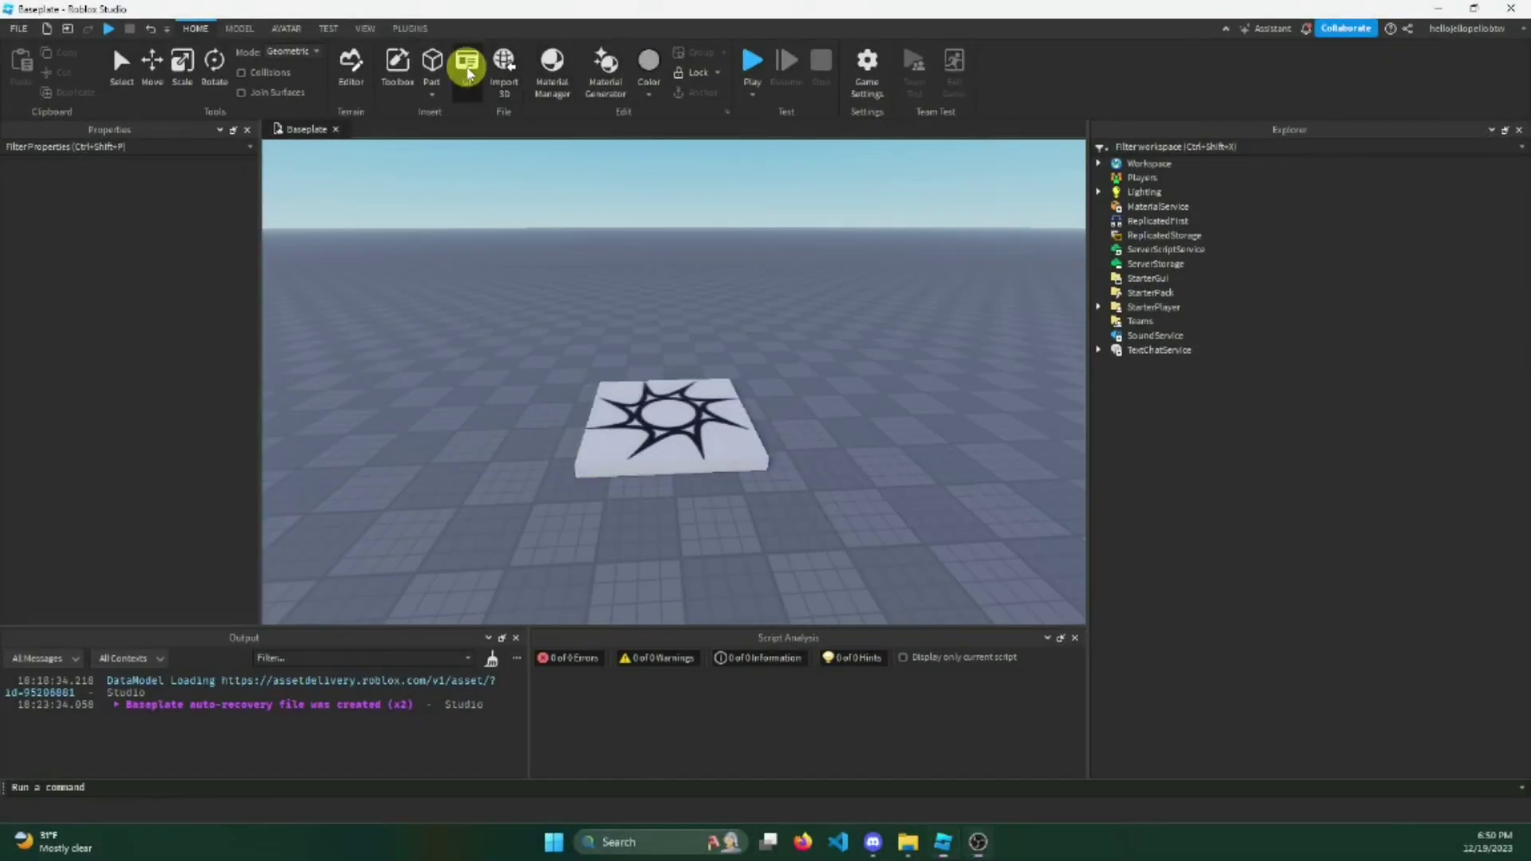
Step: Add a ScreenGui containing a Frame and move the 100 x 100 frame to about the middle of the viewport
left_click(468, 65)
left_click(25, 72)
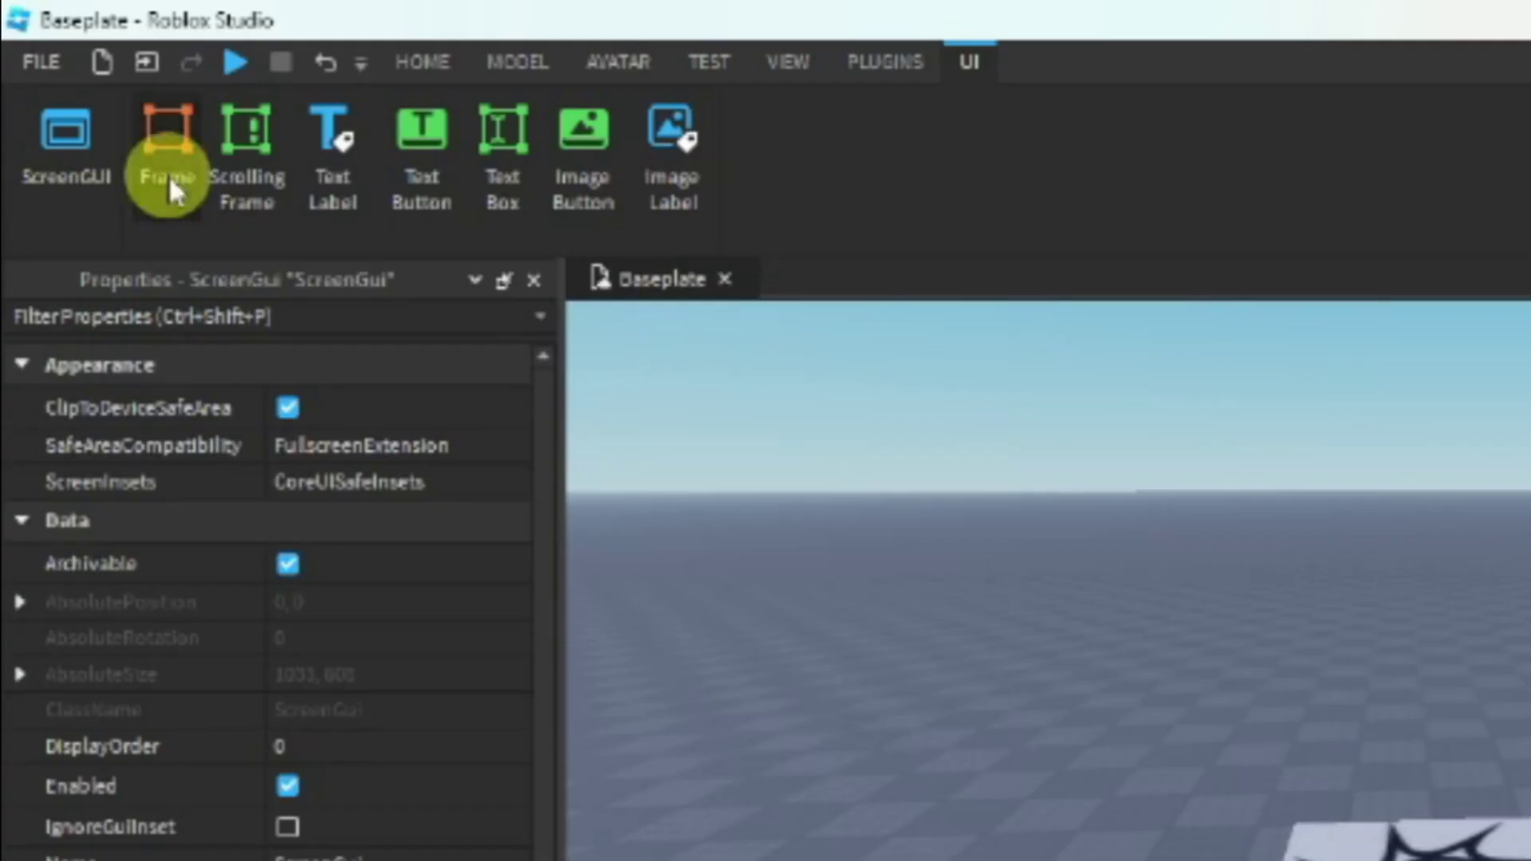
left_click(77, 85)
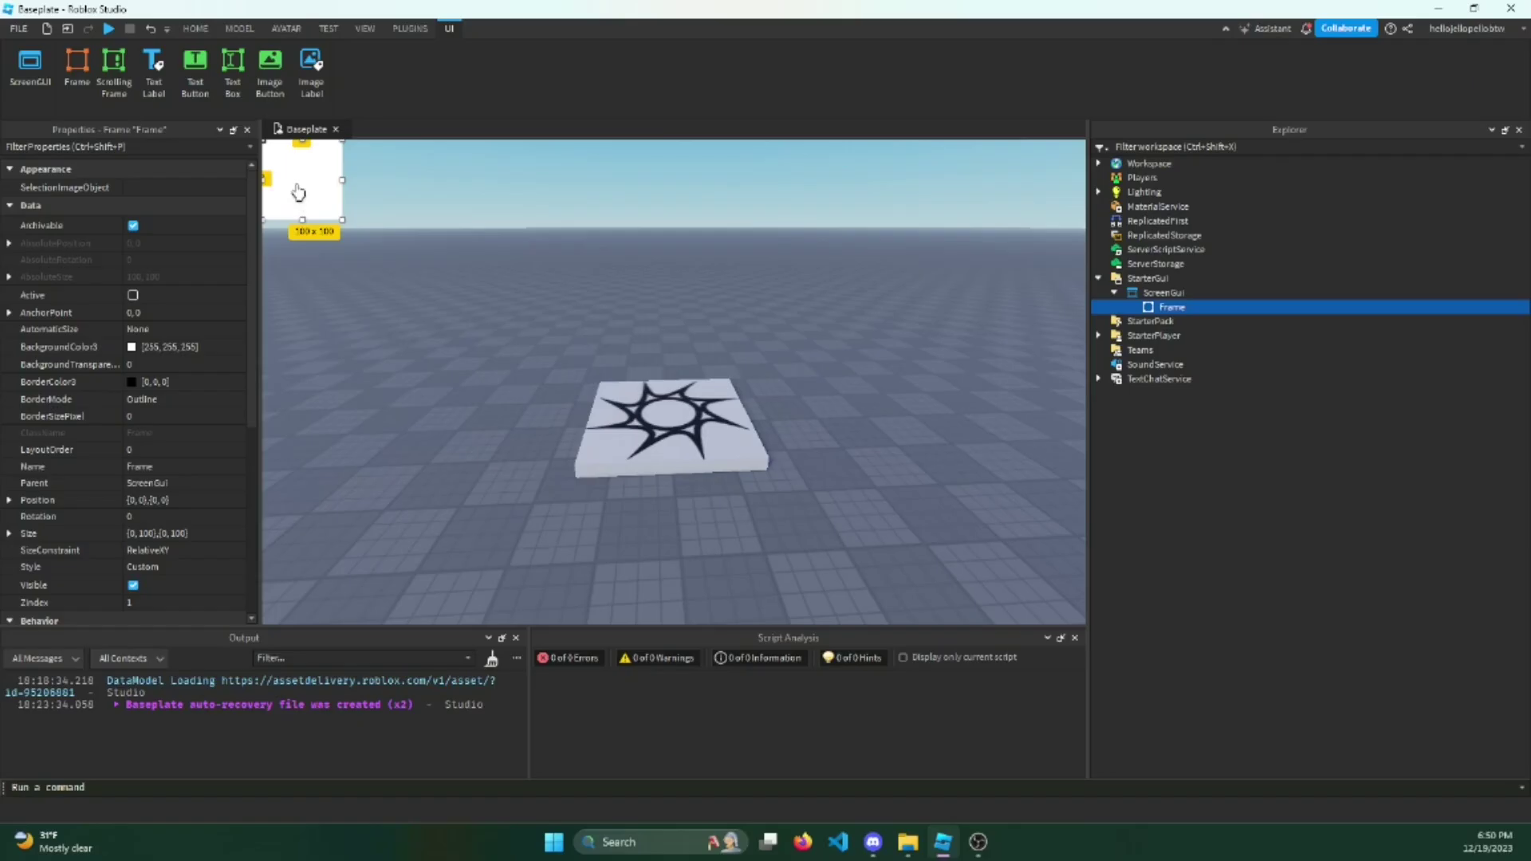
left_click_drag(178, 149, 683, 468)
left_click_drag(624, 397, 671, 391)
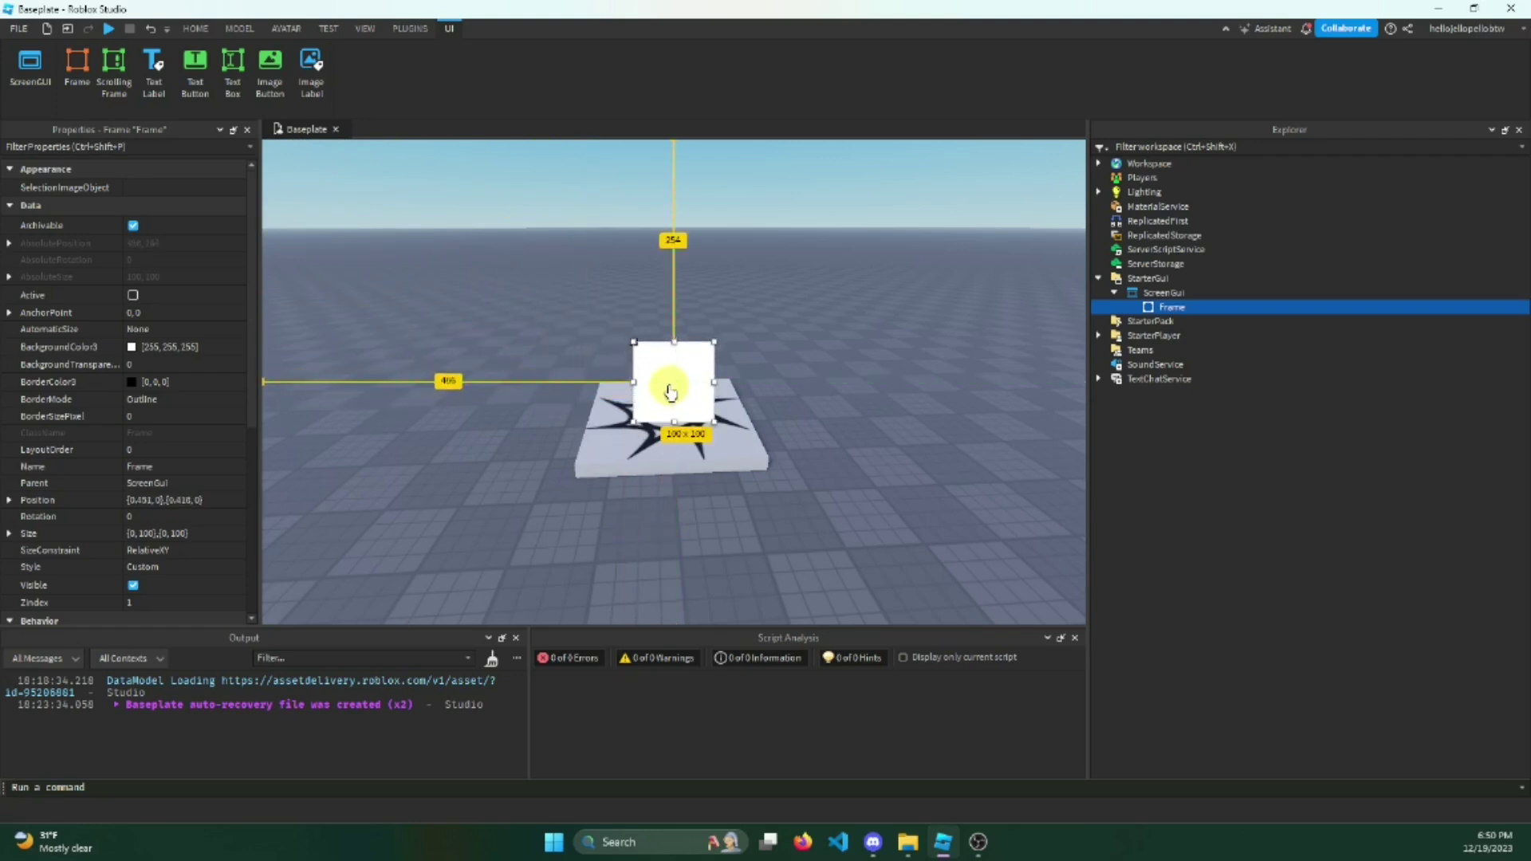
Step: Deselect the frame, narrow the viewport and widen it again to examine how the frame's placement responds
left_click(1220, 486)
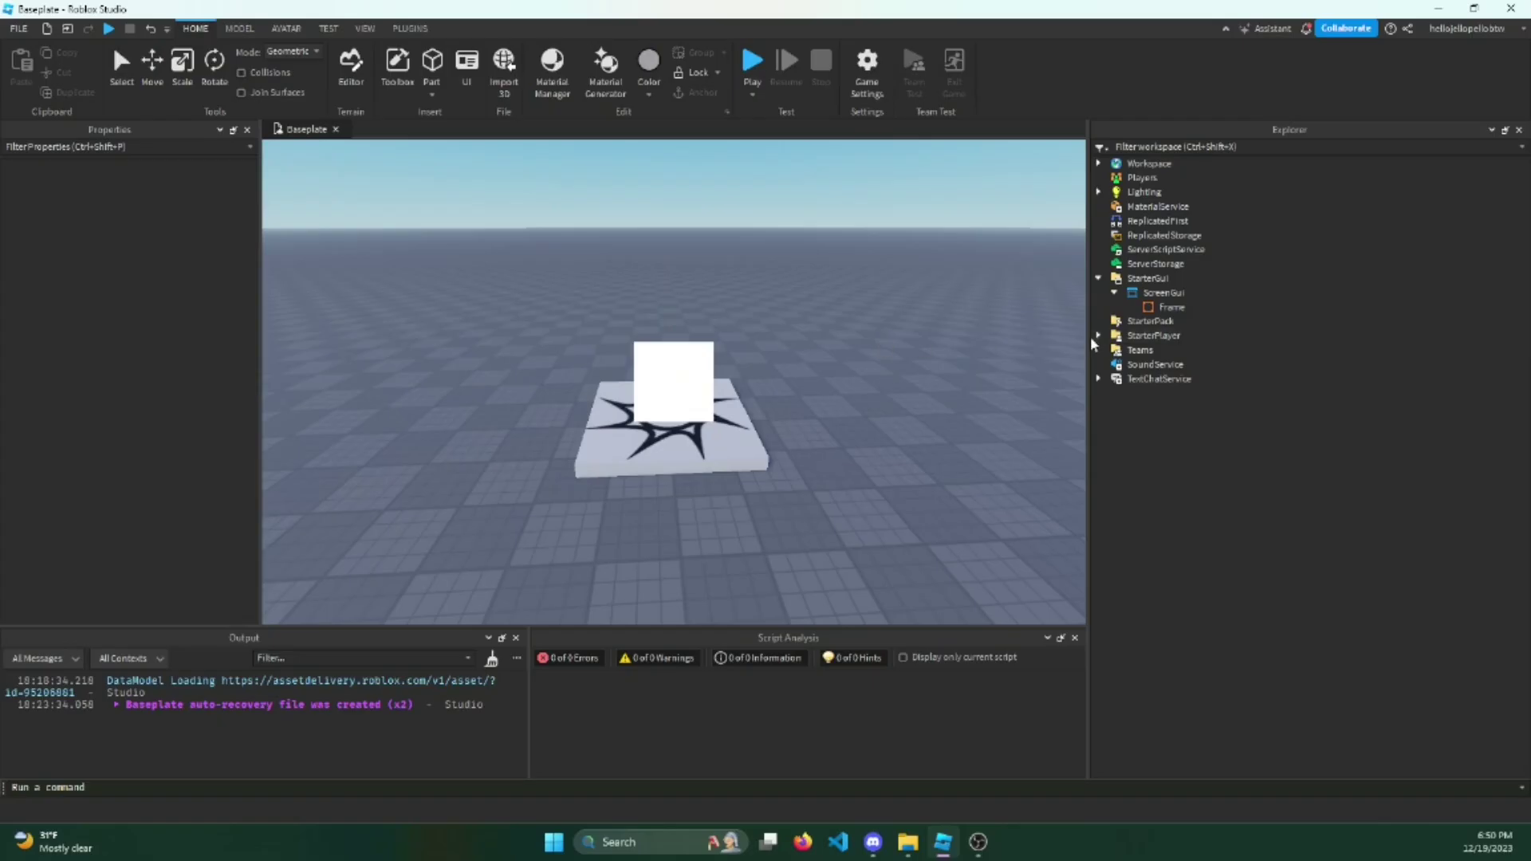
left_click_drag(1091, 339, 476, 323)
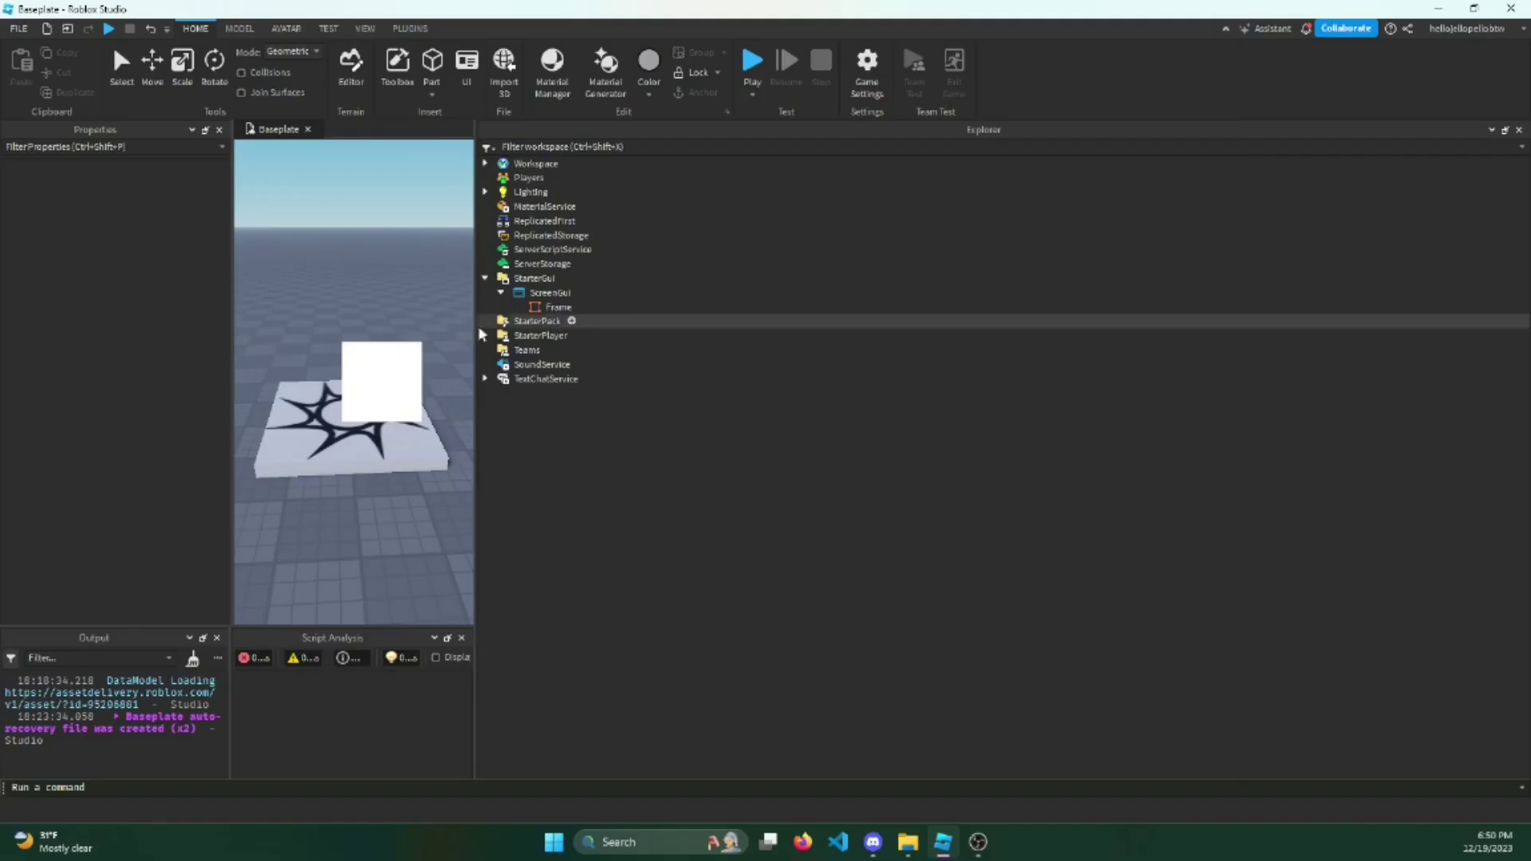
left_click_drag(479, 329, 1166, 336)
Step: Set the frame's position scale to 0.5 on both X and Y, and resize the viewport to check its placement
left_click(1236, 307)
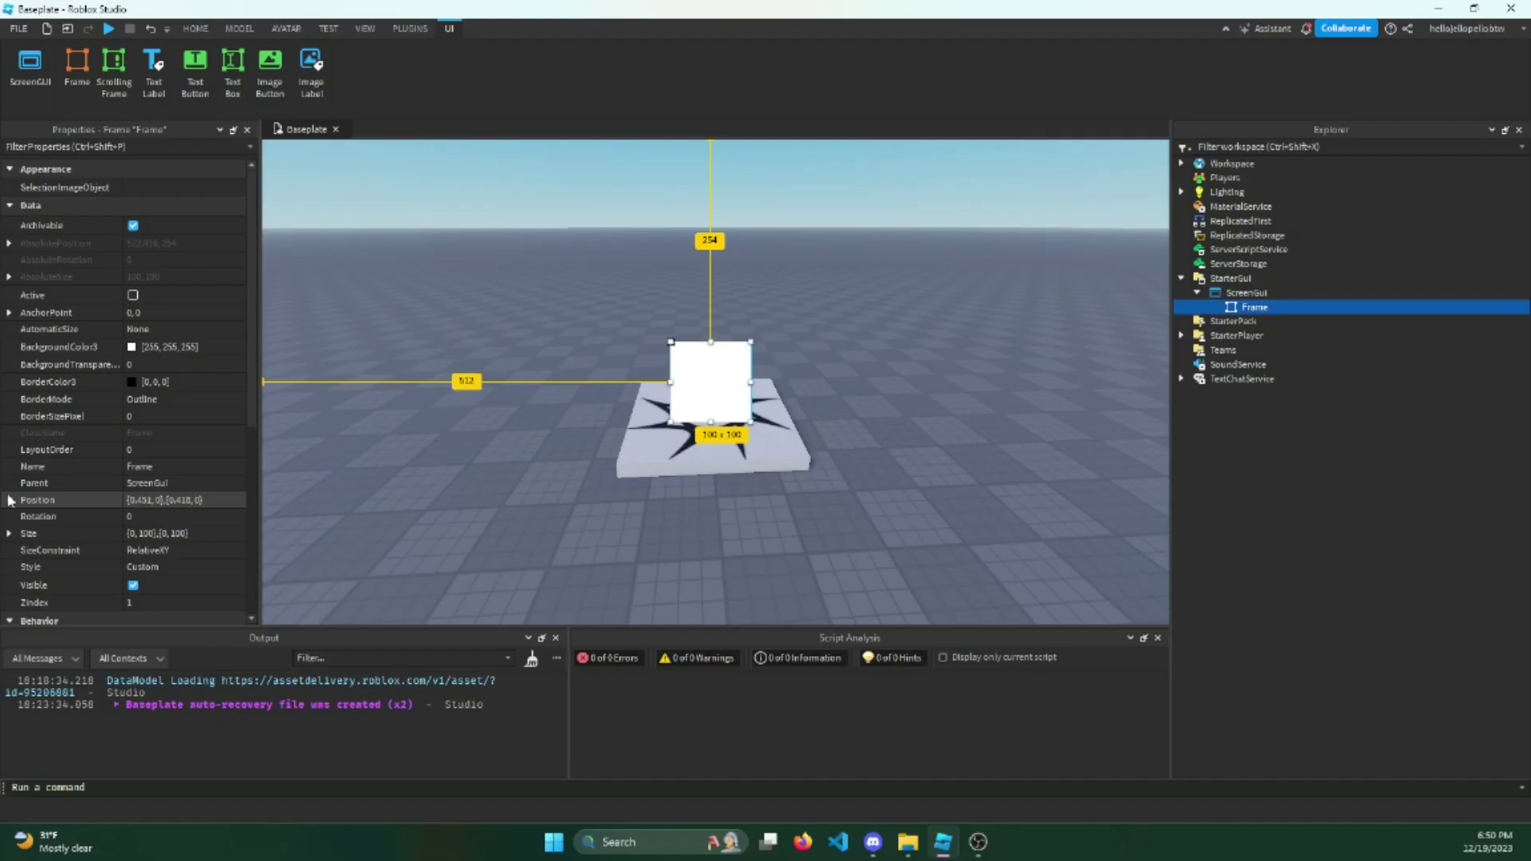
left_click(20, 500)
key("alt+Tab")
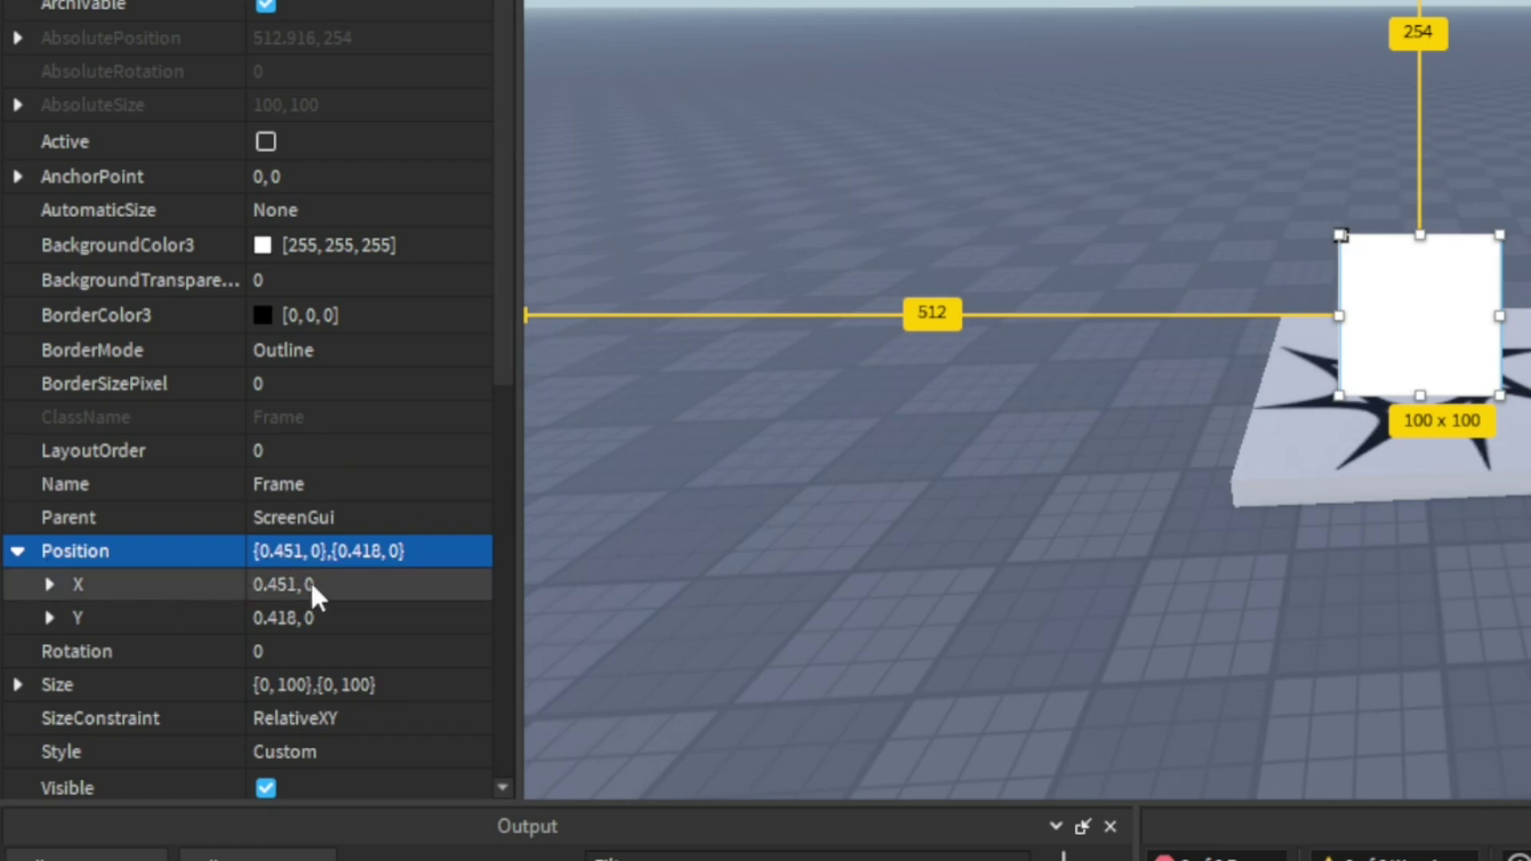
left_click(49, 584)
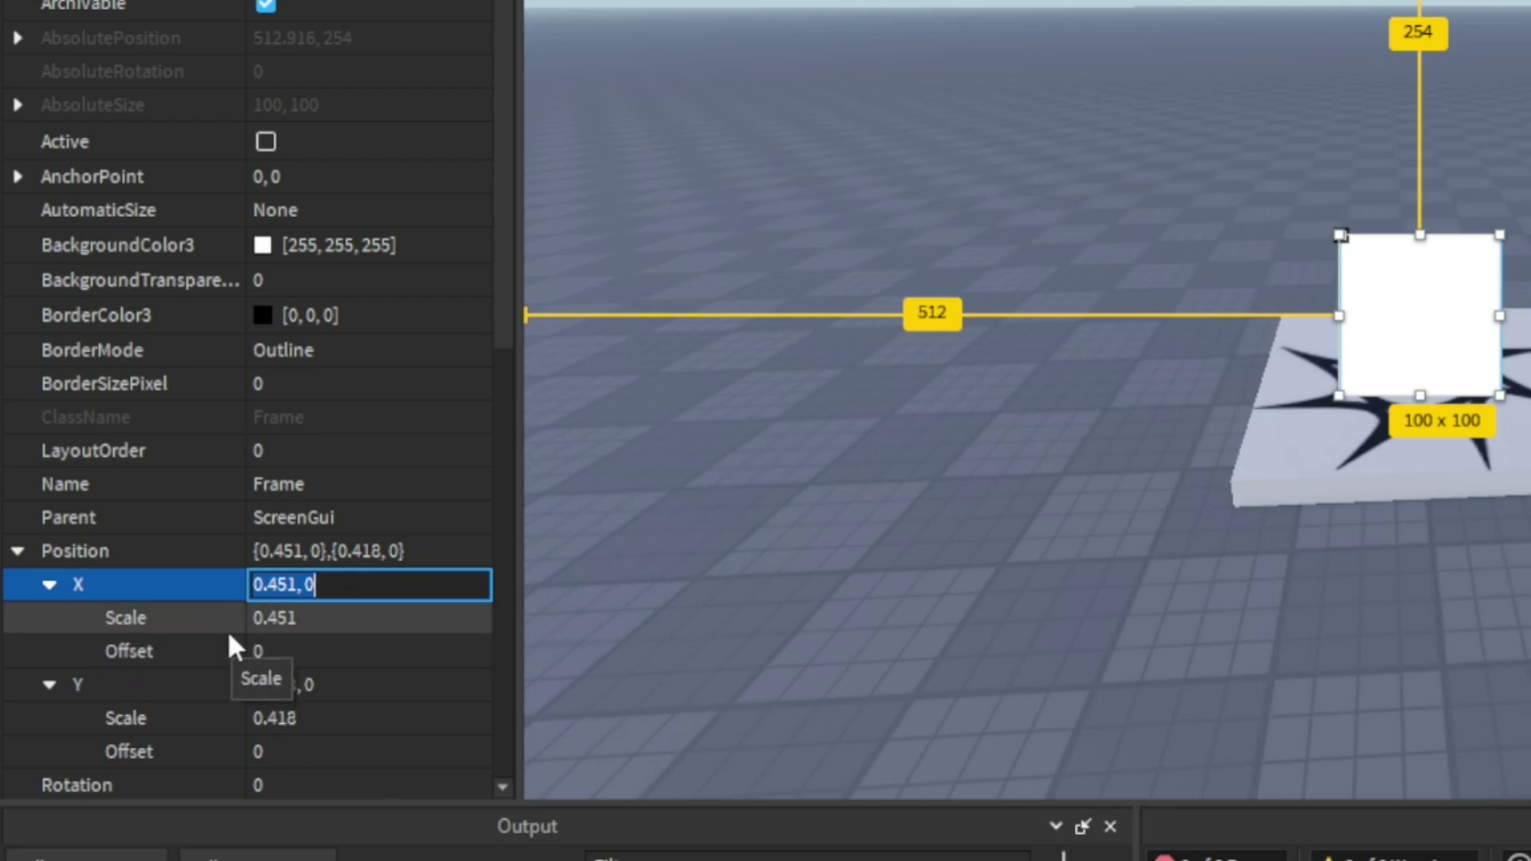
left_click(319, 619)
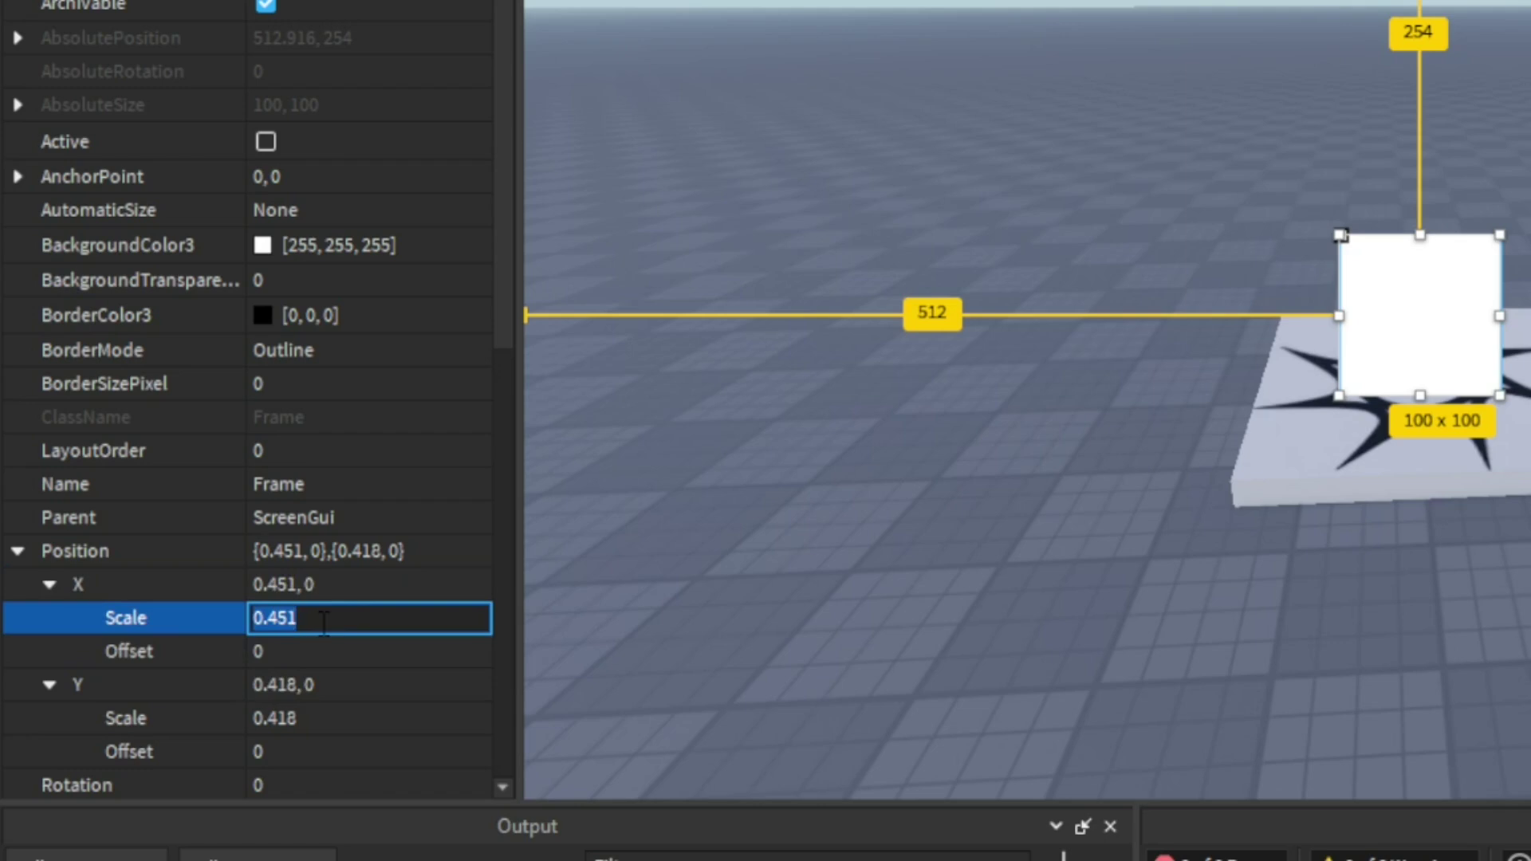
type(".5")
key("Return")
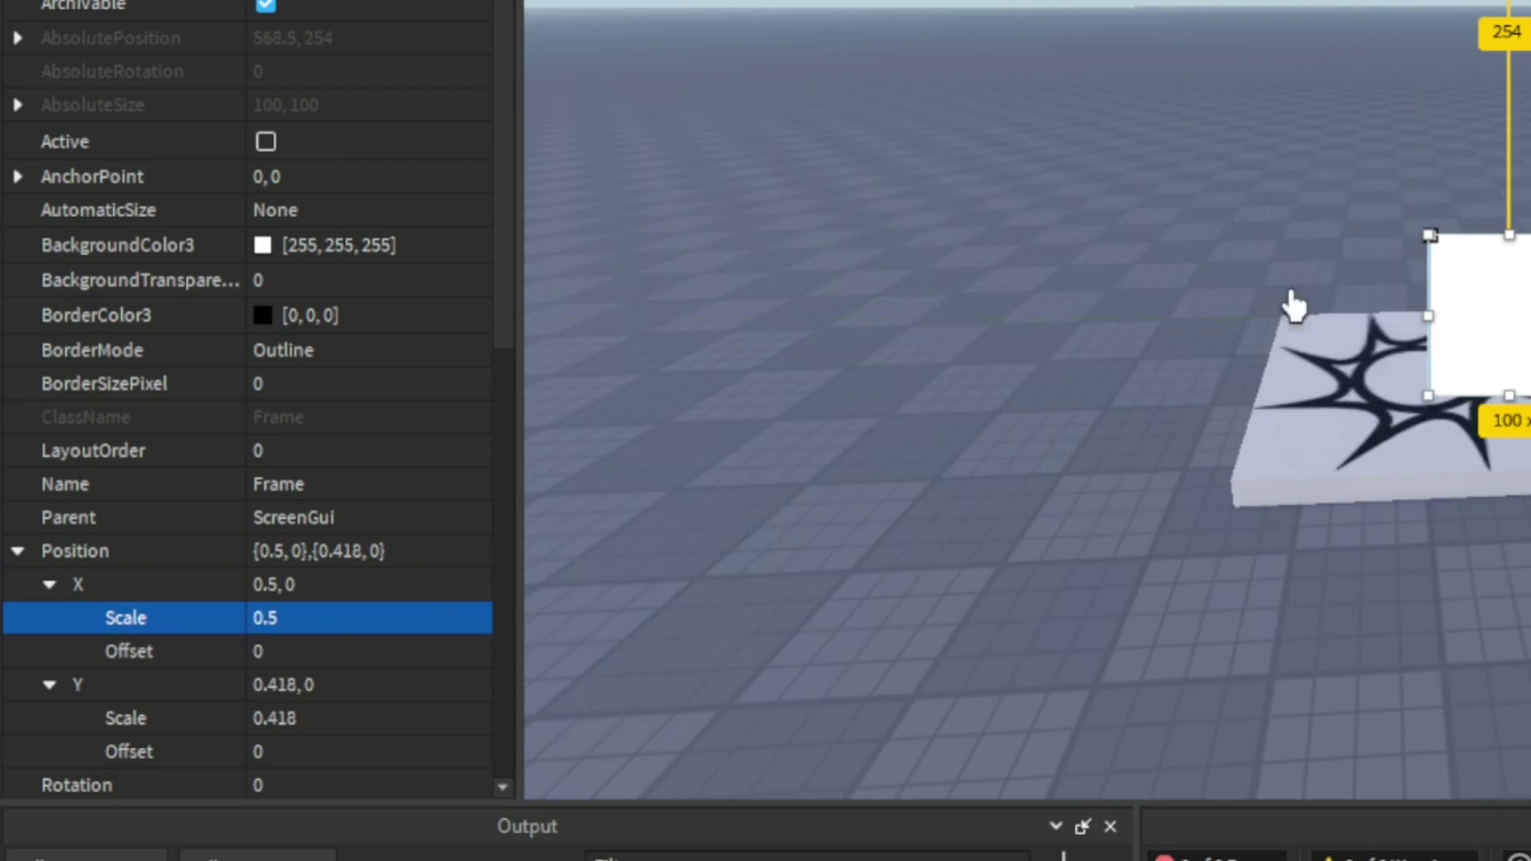
left_click(305, 715)
type(".5")
key("Return")
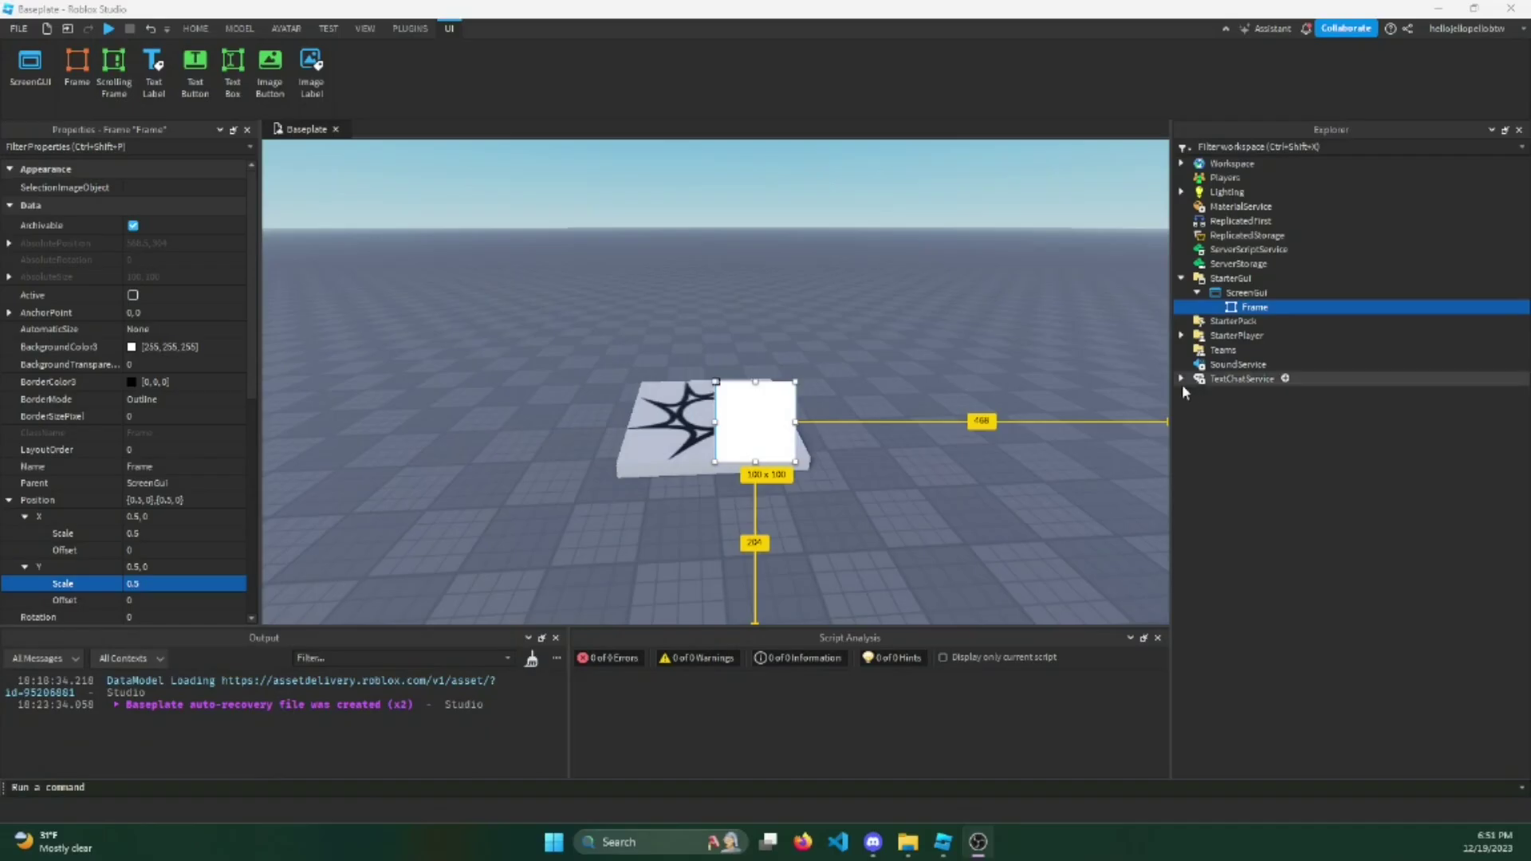
left_click_drag(1169, 390, 505, 367)
left_click_drag(852, 367, 980, 367)
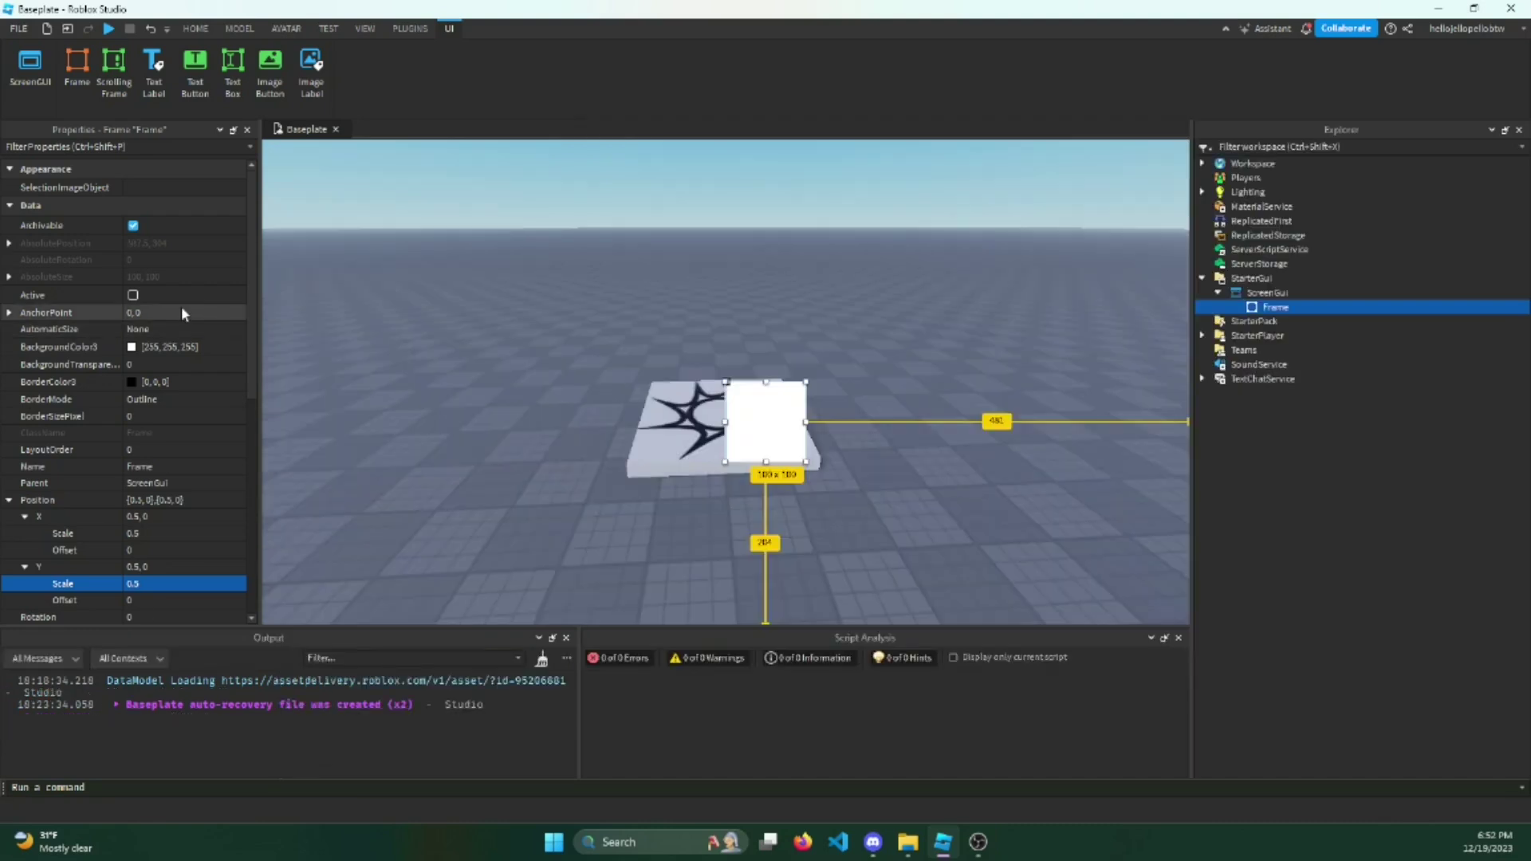
Step: Set the frame's anchor point to 0.5 on X and Y, and check its centering with a resized viewport
left_click(9, 313)
left_click(184, 329)
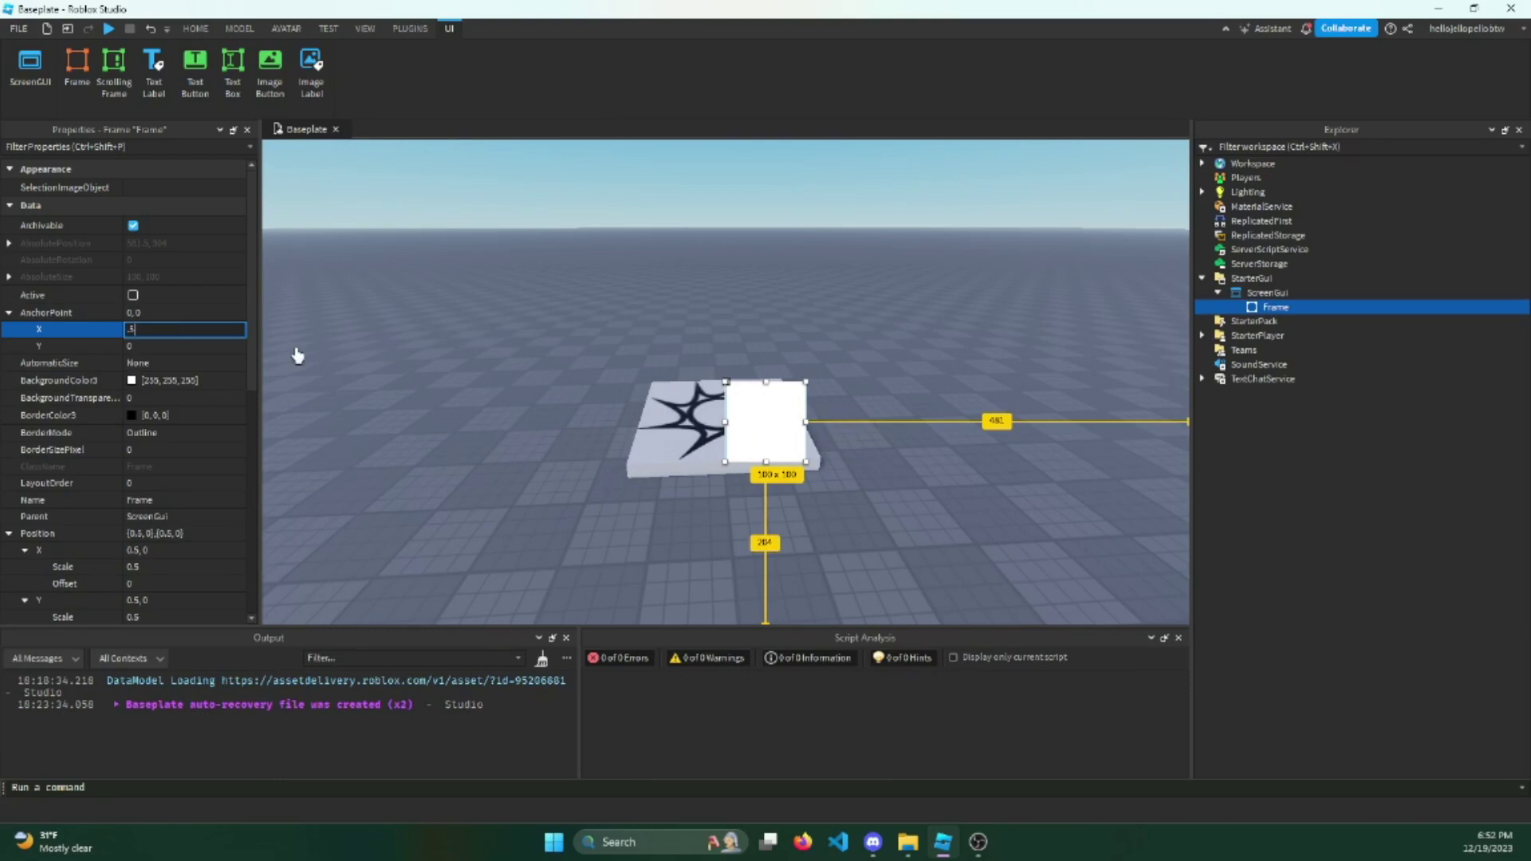
key("Tab")
type(".5")
key("Return")
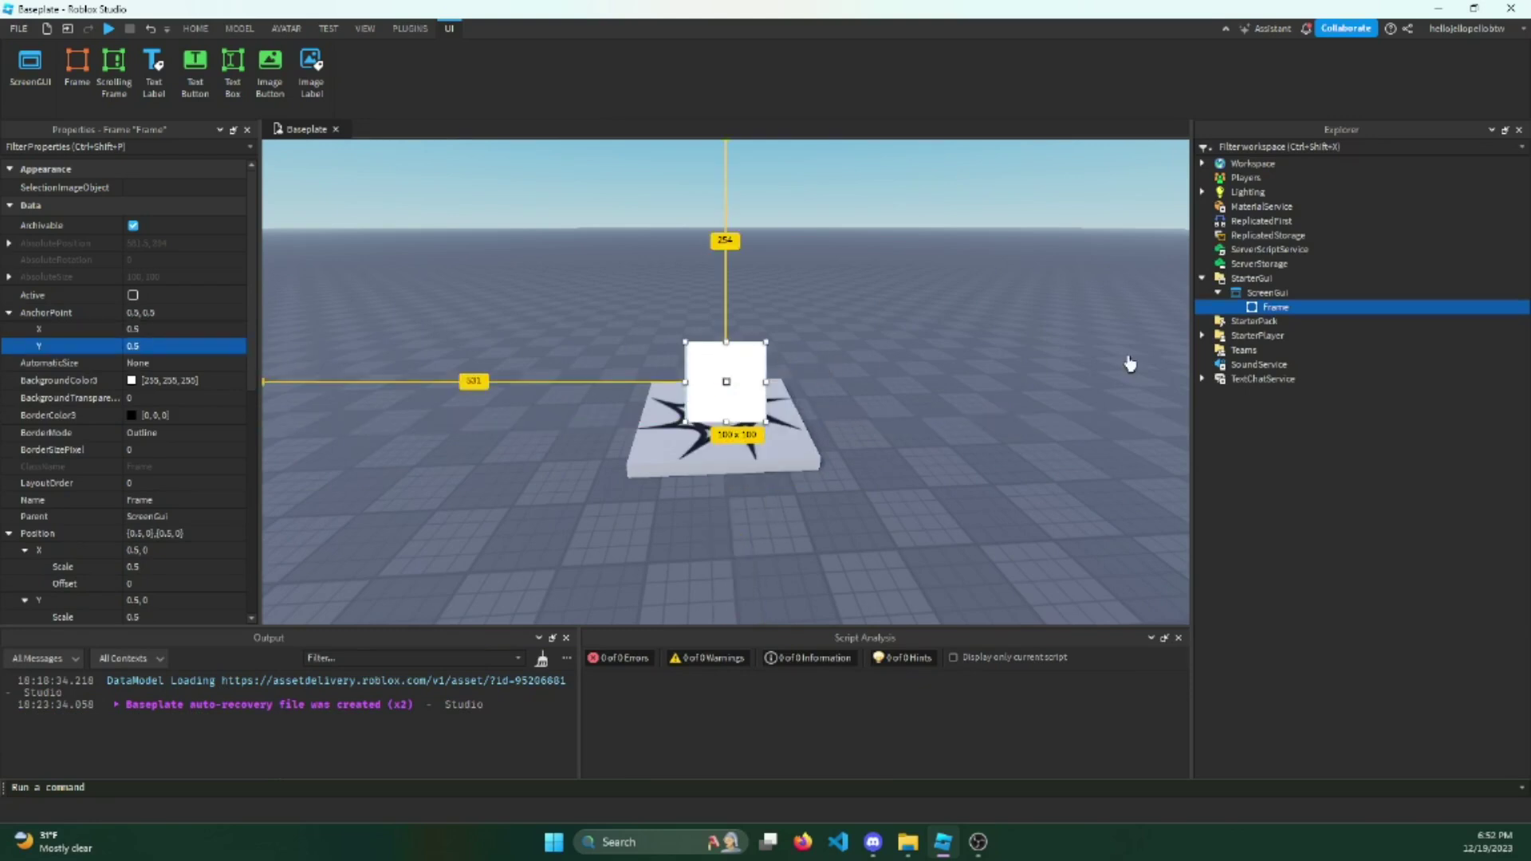
left_click_drag(1190, 338, 1164, 311)
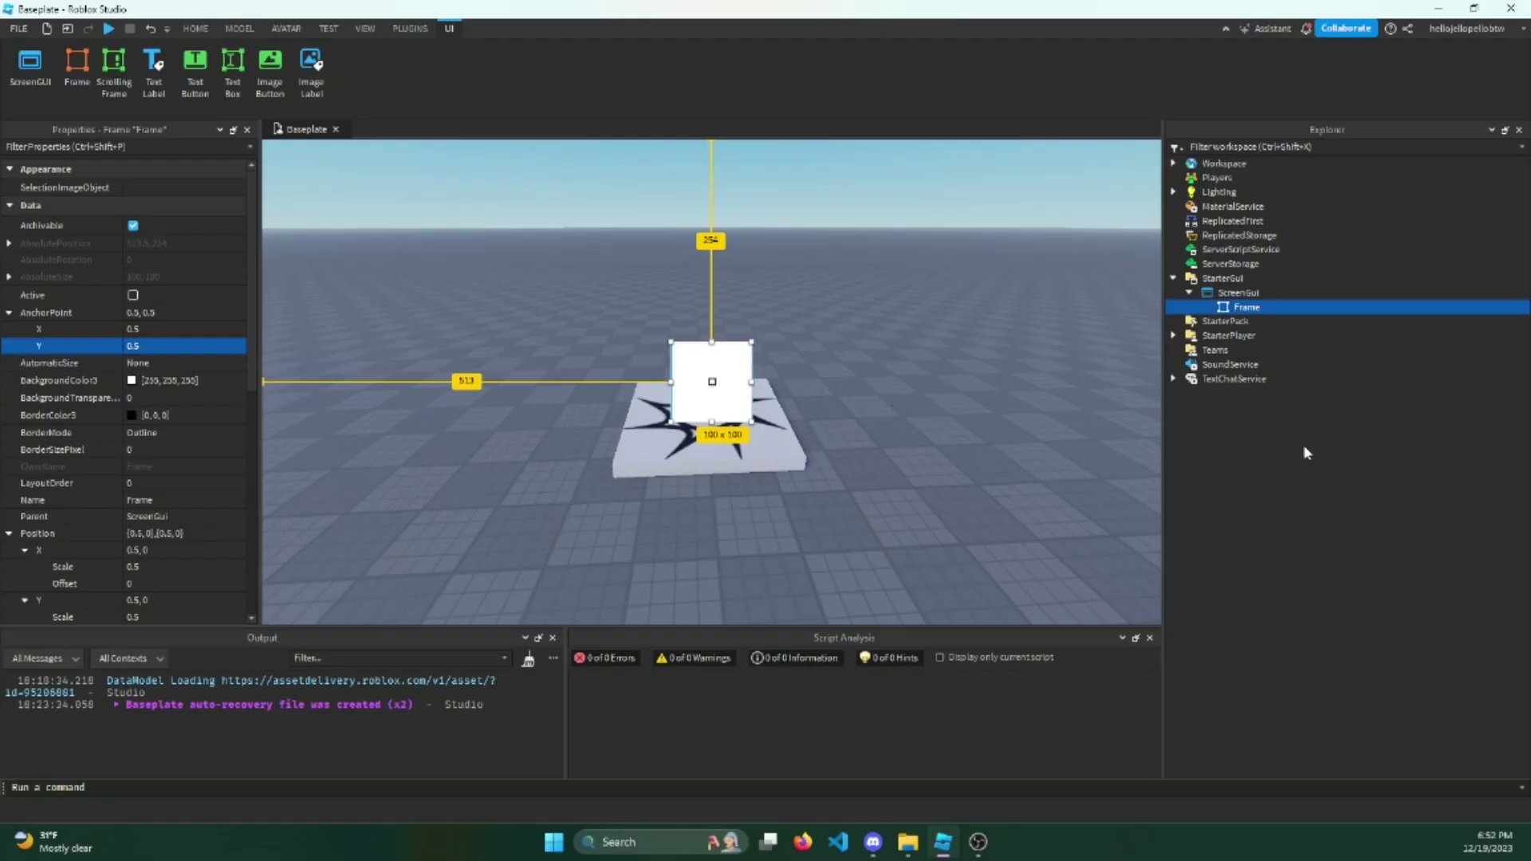
left_click(1020, 451)
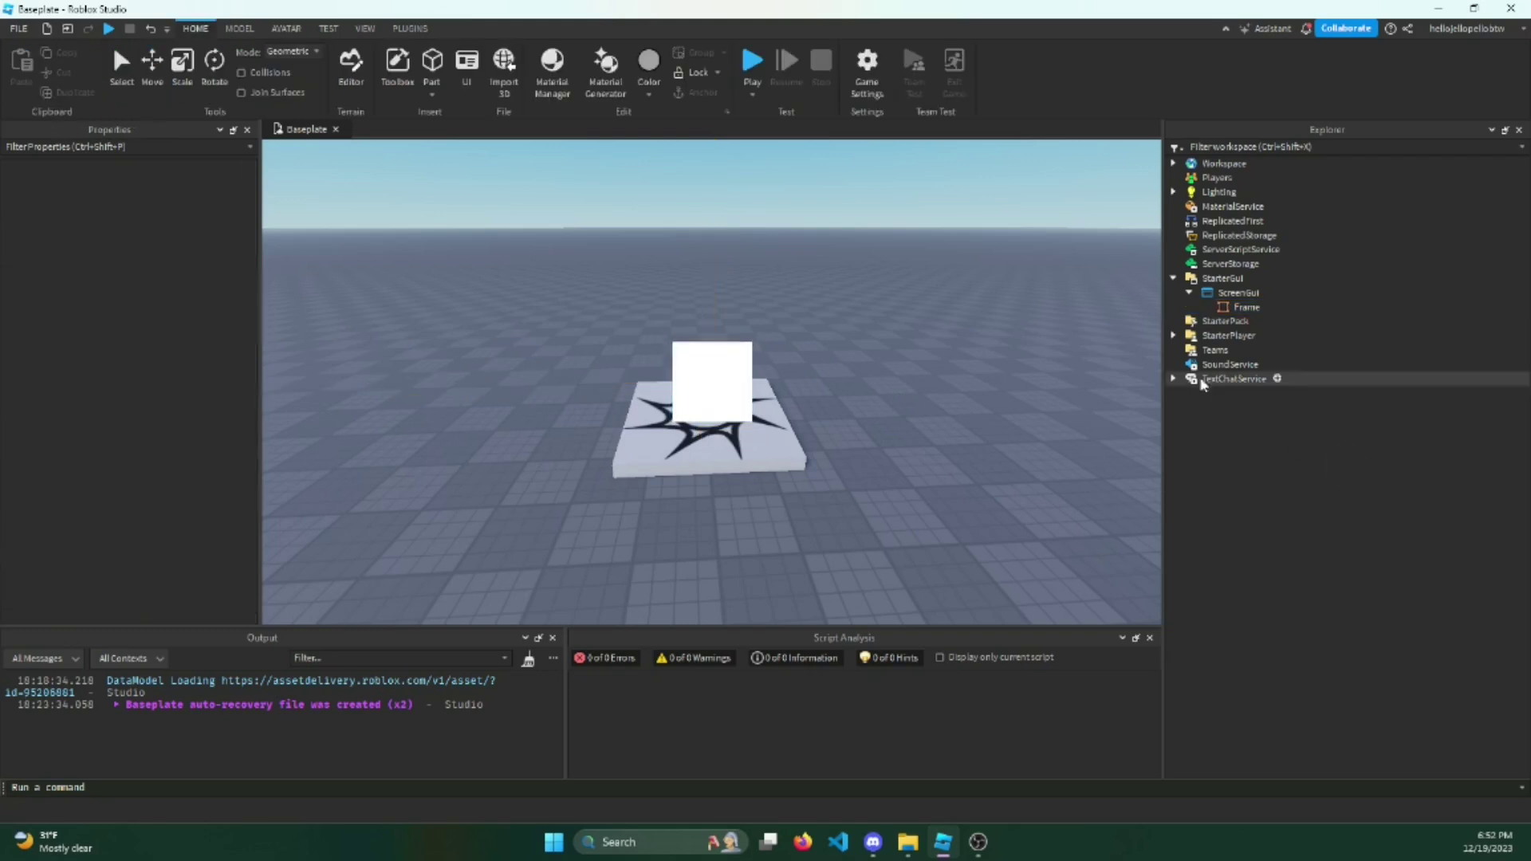
Step: Set the frame's X position offset to 50 and narrow the viewport to check its placement
left_click(1241, 308)
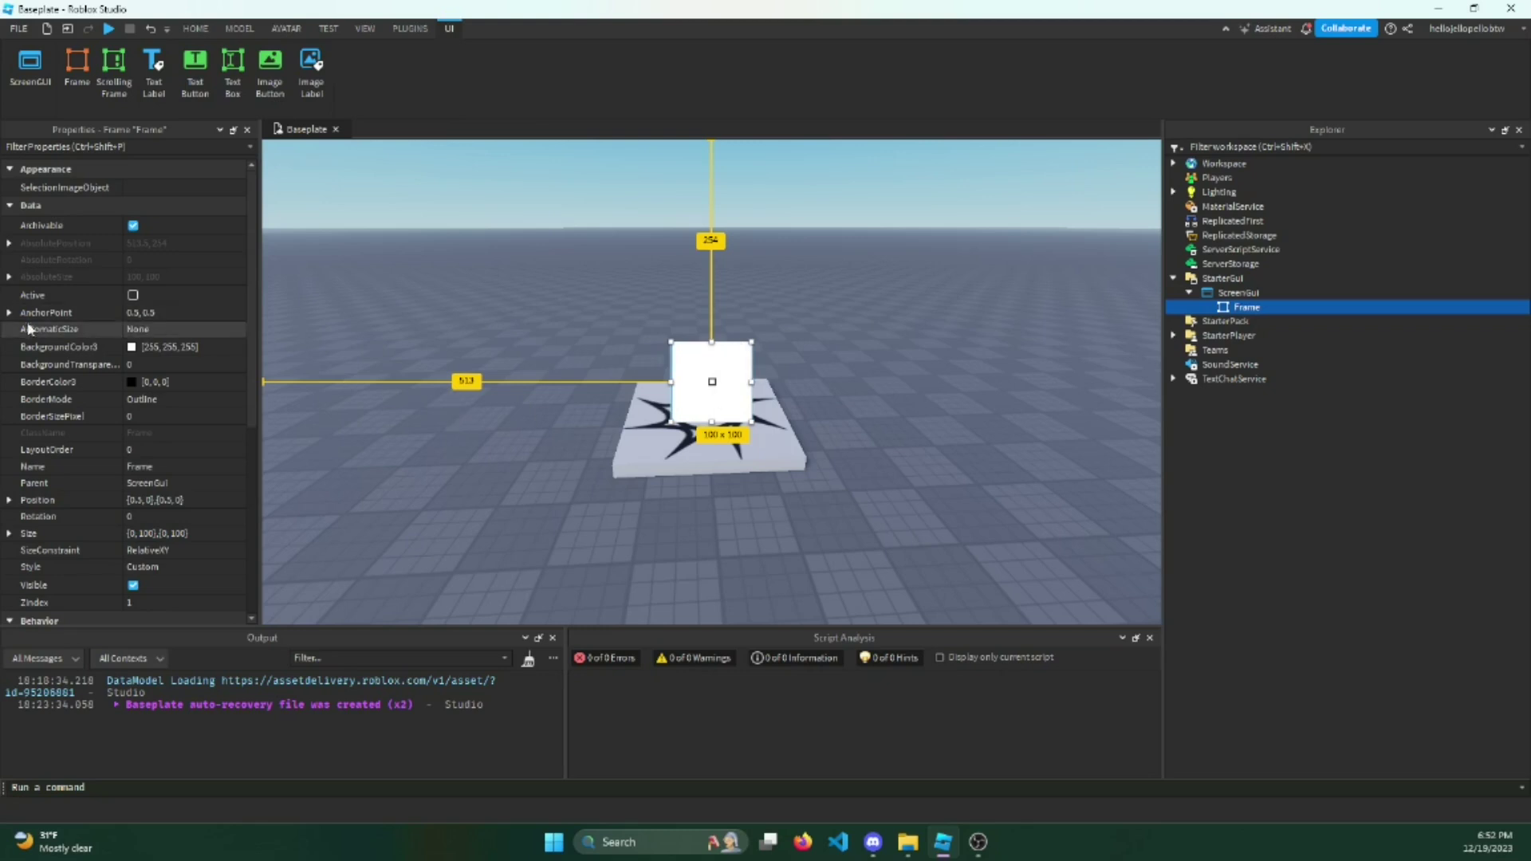
left_click(9, 312)
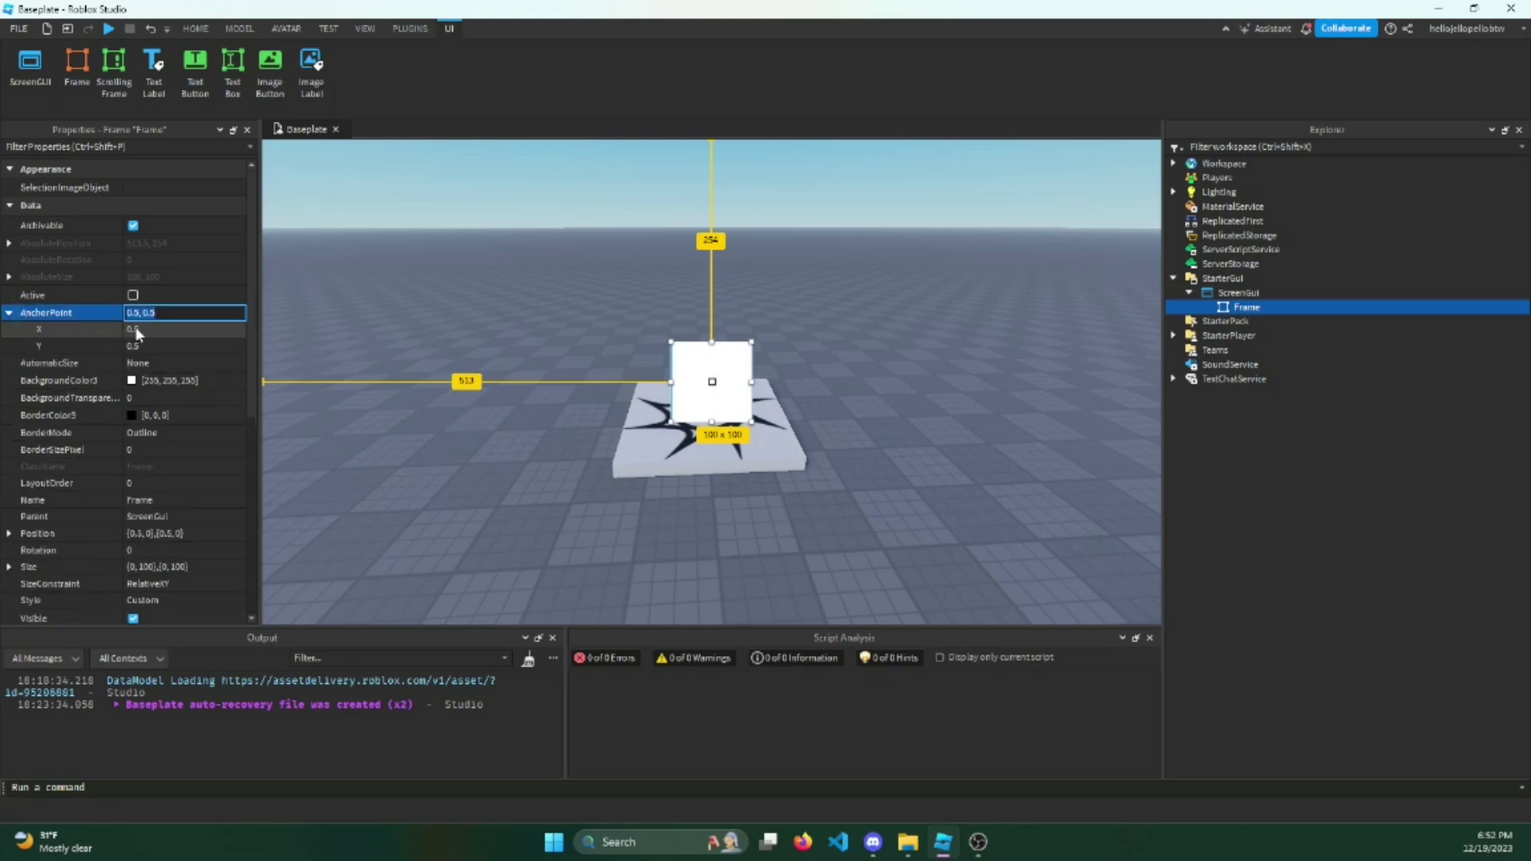
left_click(8, 534)
left_click(25, 550)
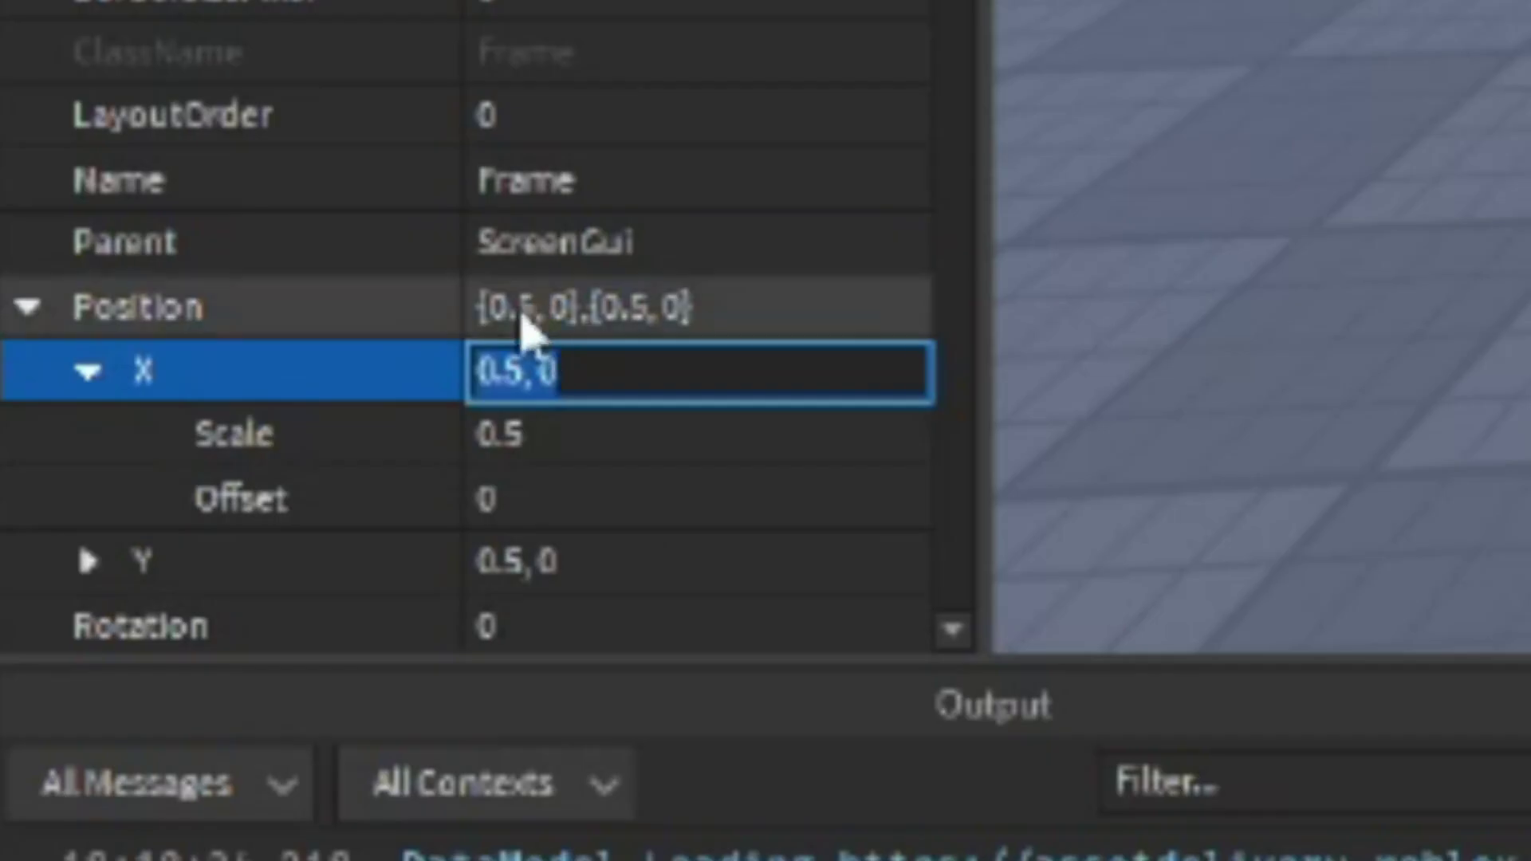
scroll(96, 526, "down", 1)
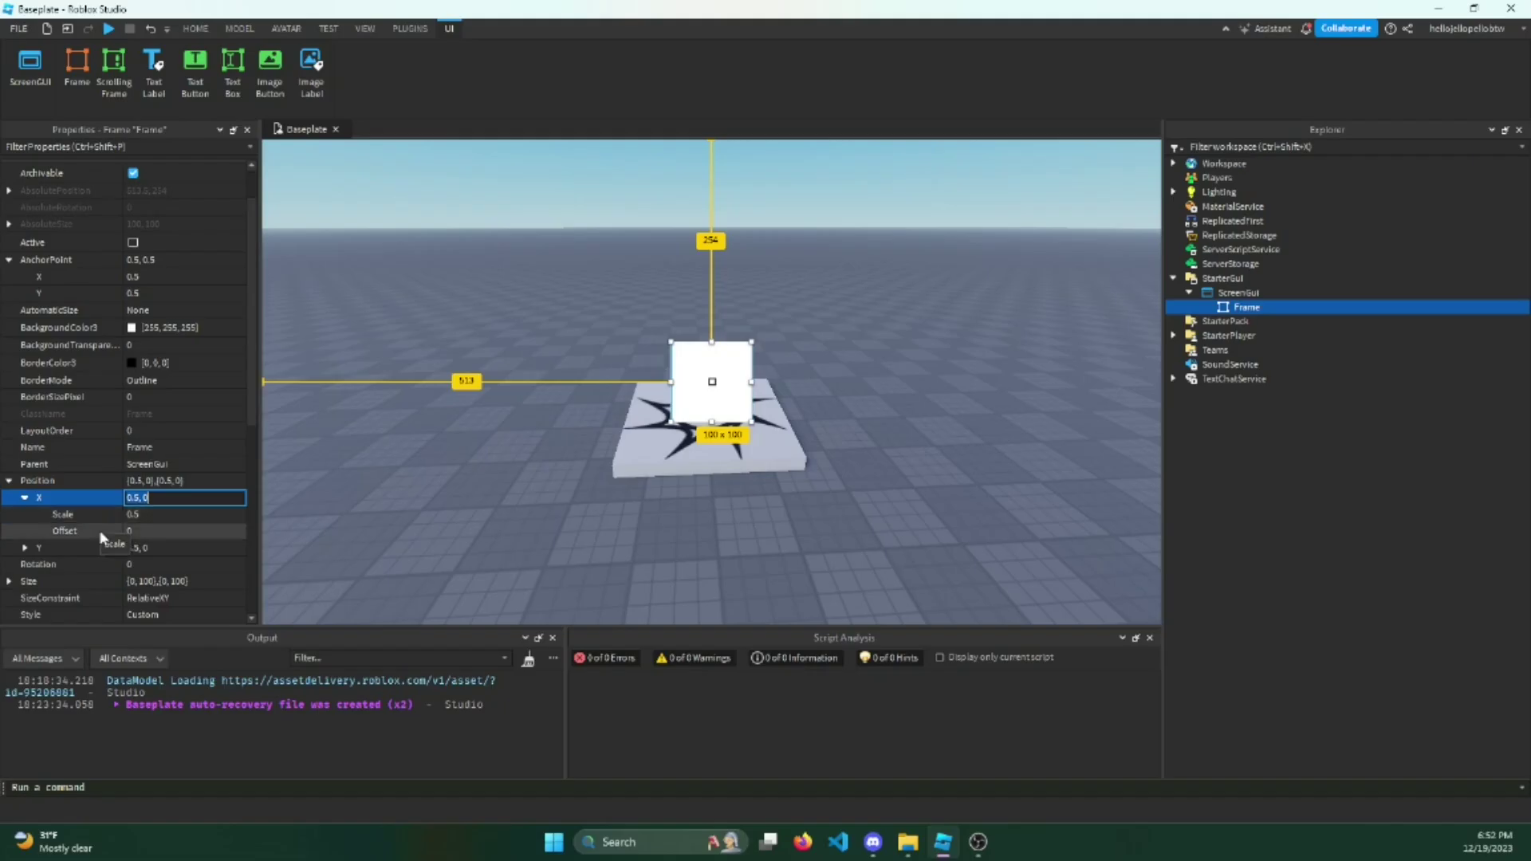
left_click(154, 532)
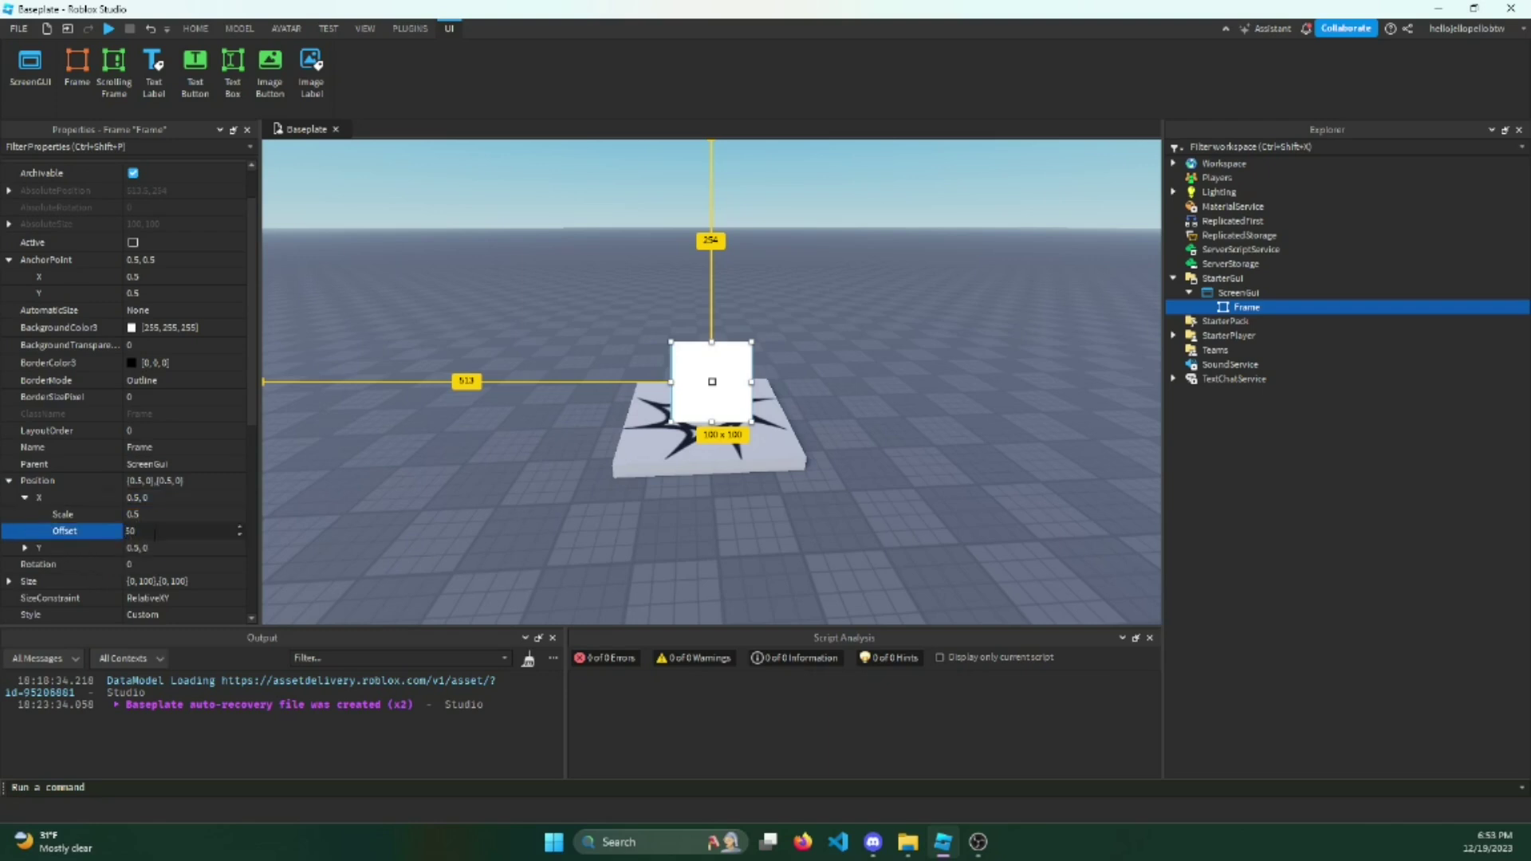
key("Return")
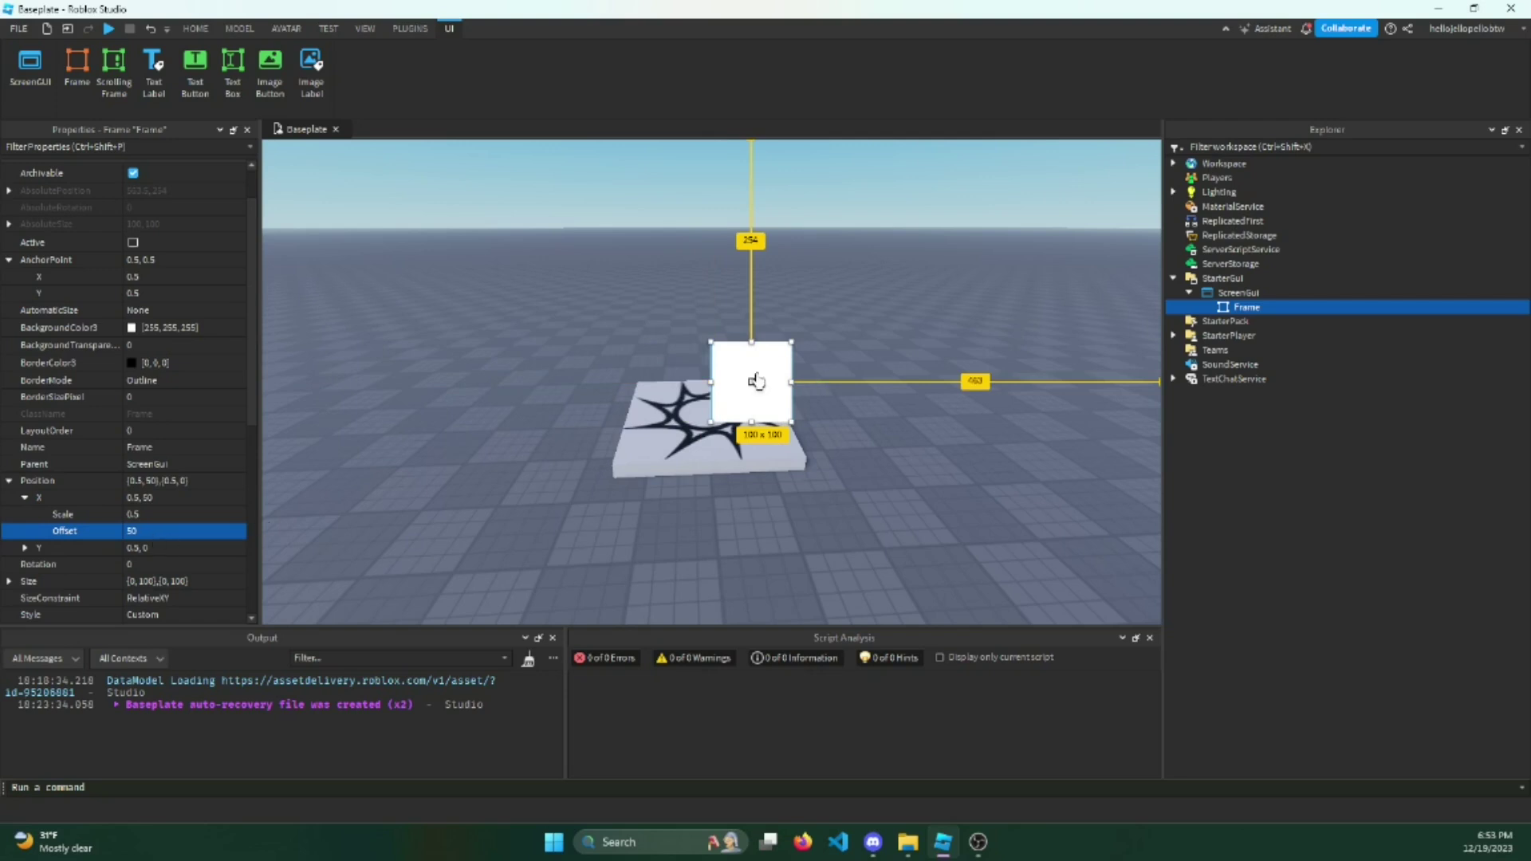
left_click_drag(1162, 412, 453, 423)
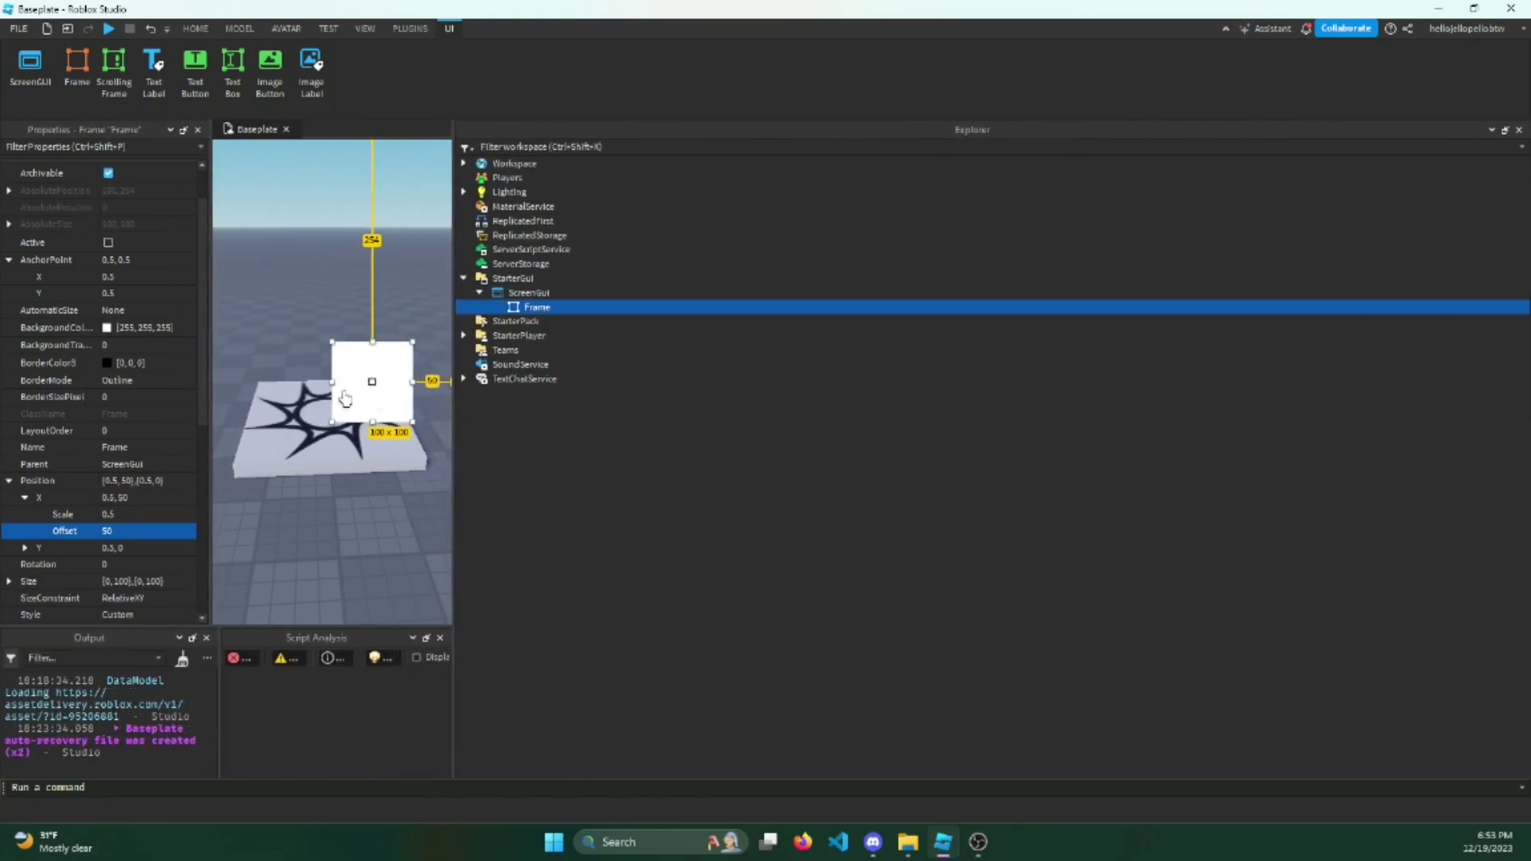
Step: Try an X position offset of -50 on the frame and undo the offset changes
left_click(123, 531)
type("-50")
key("Return")
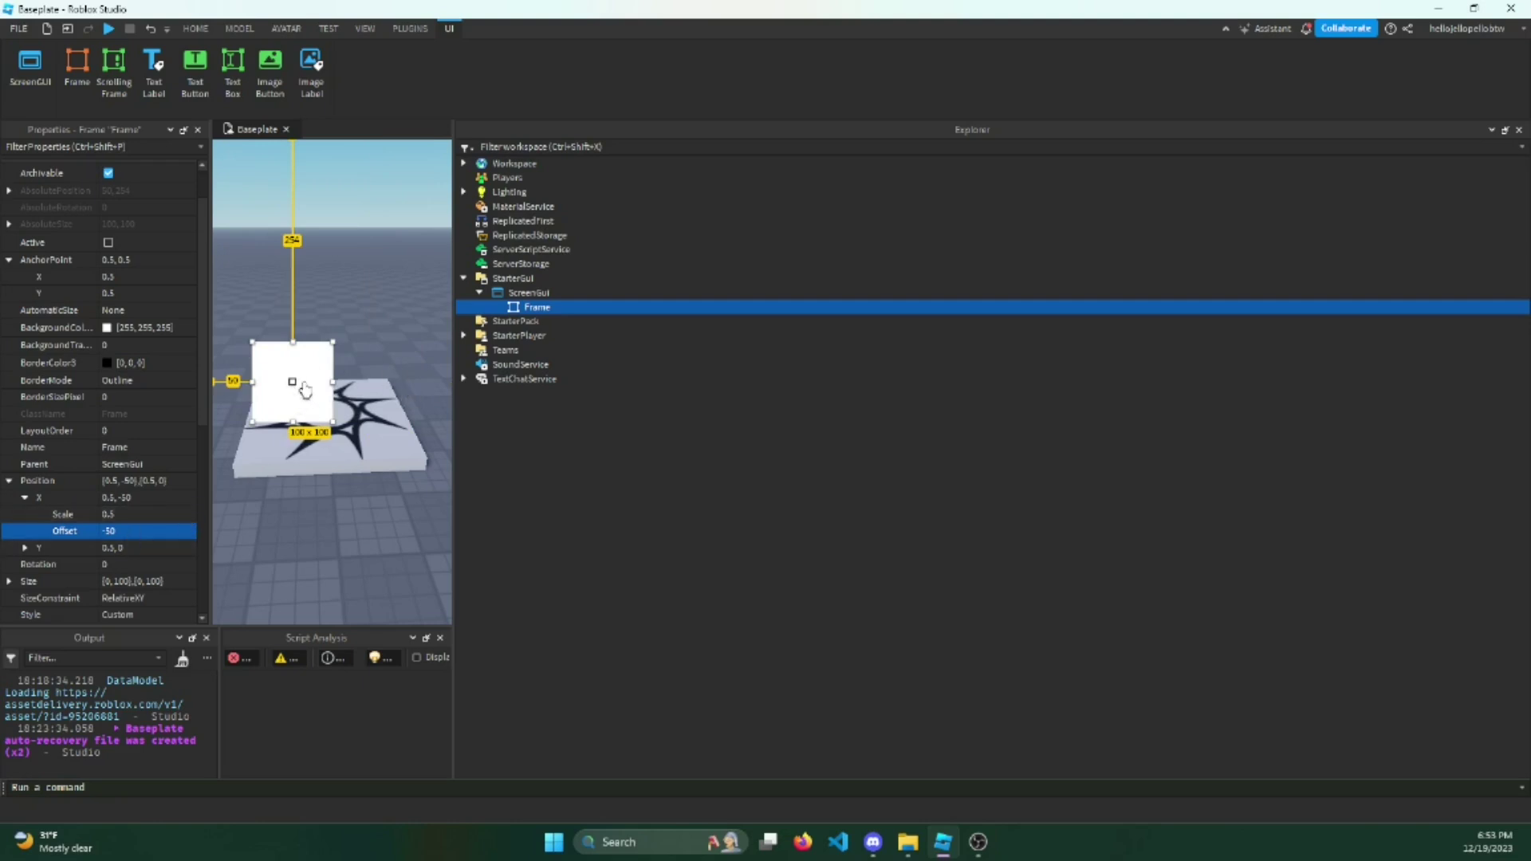
key("ctrl+z")
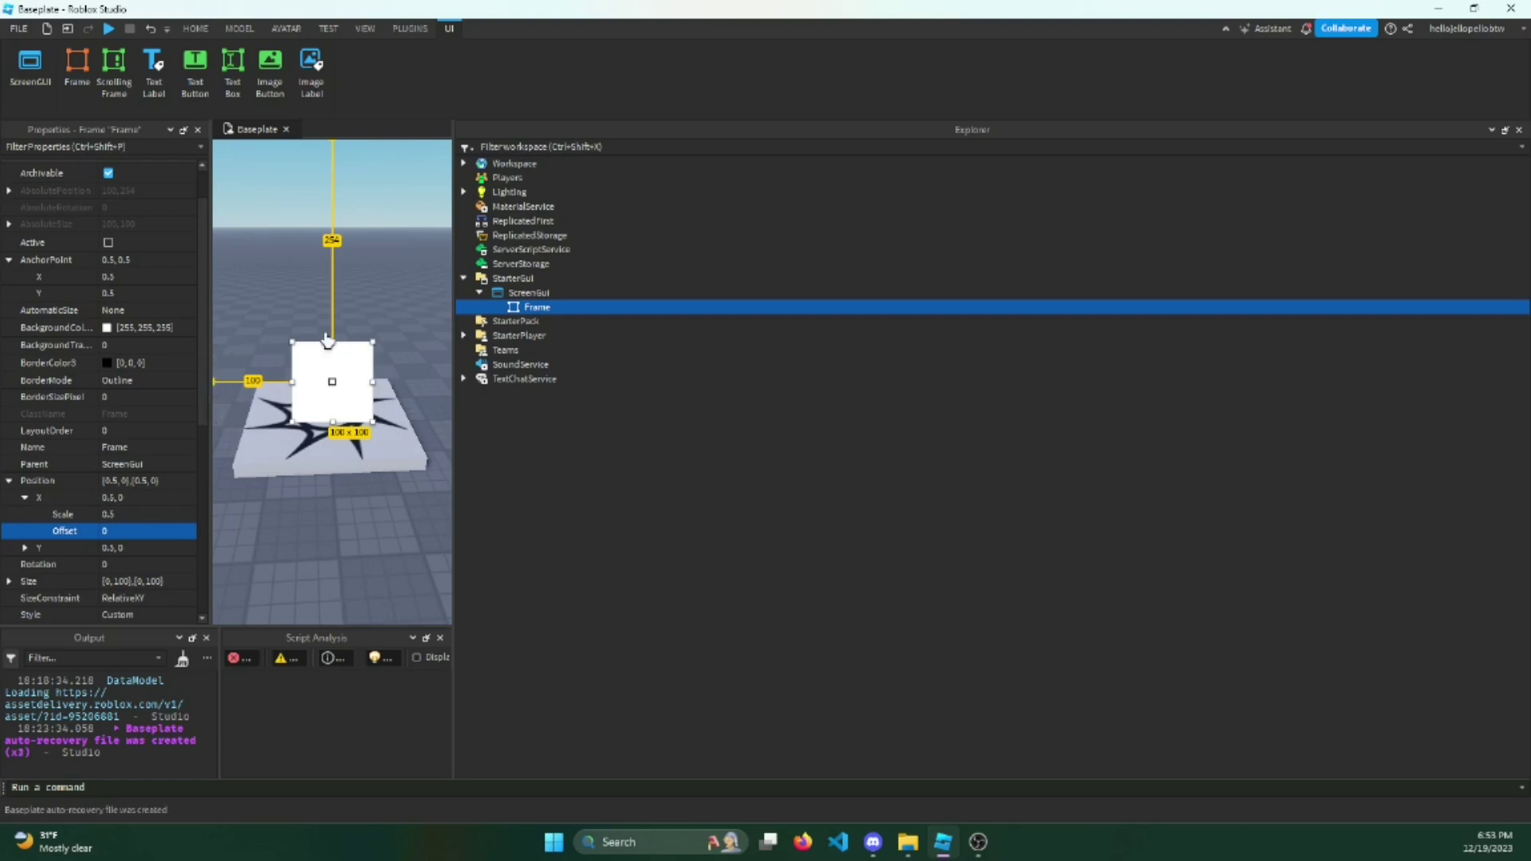
Step: Reselect the frame and set its anchor point X to 1
left_click(525, 295)
left_click(534, 308)
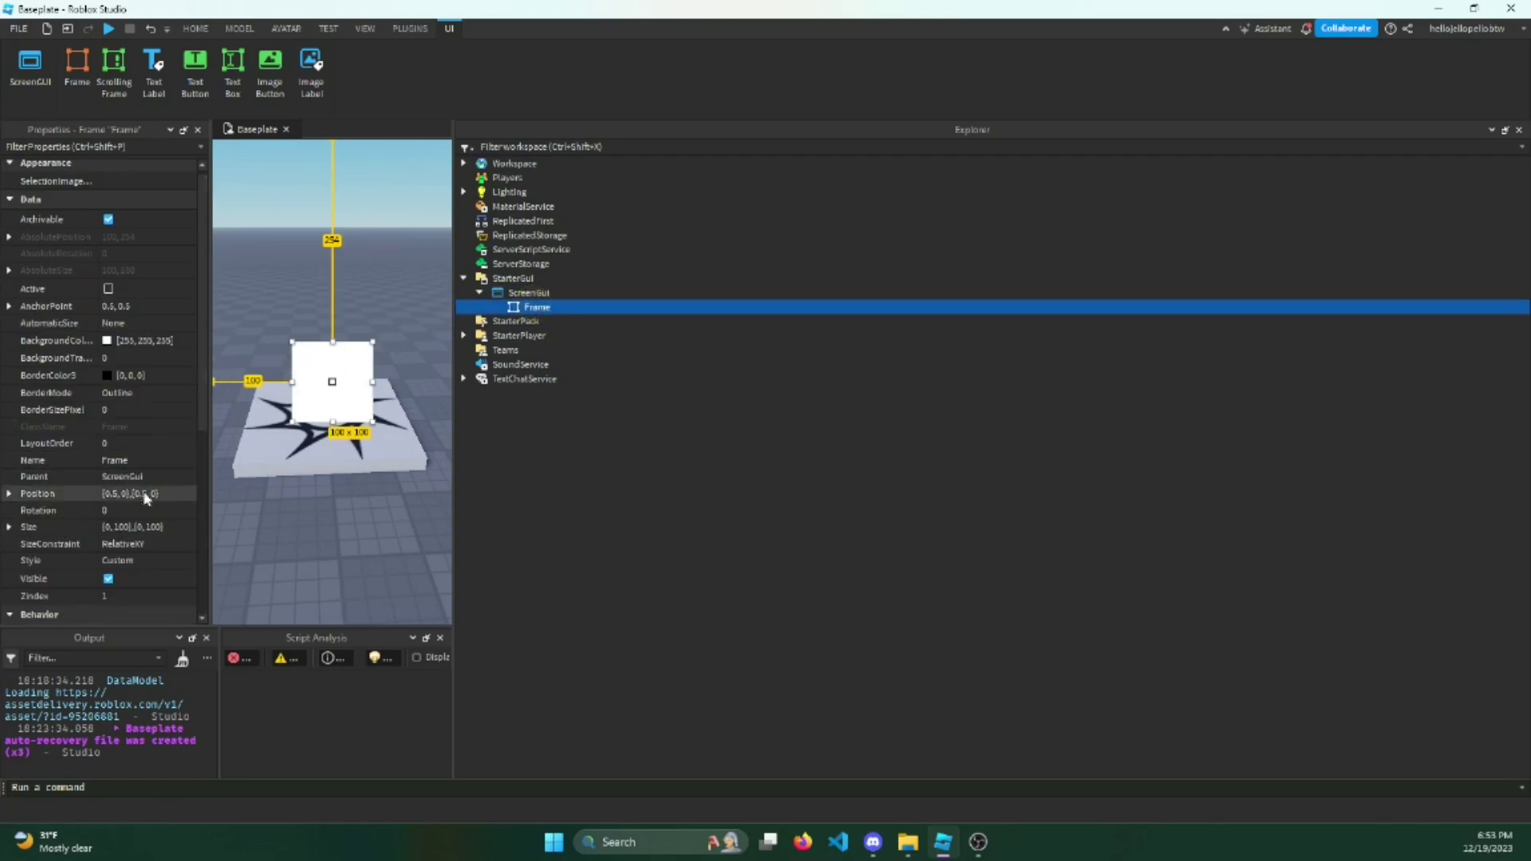
left_click(122, 496)
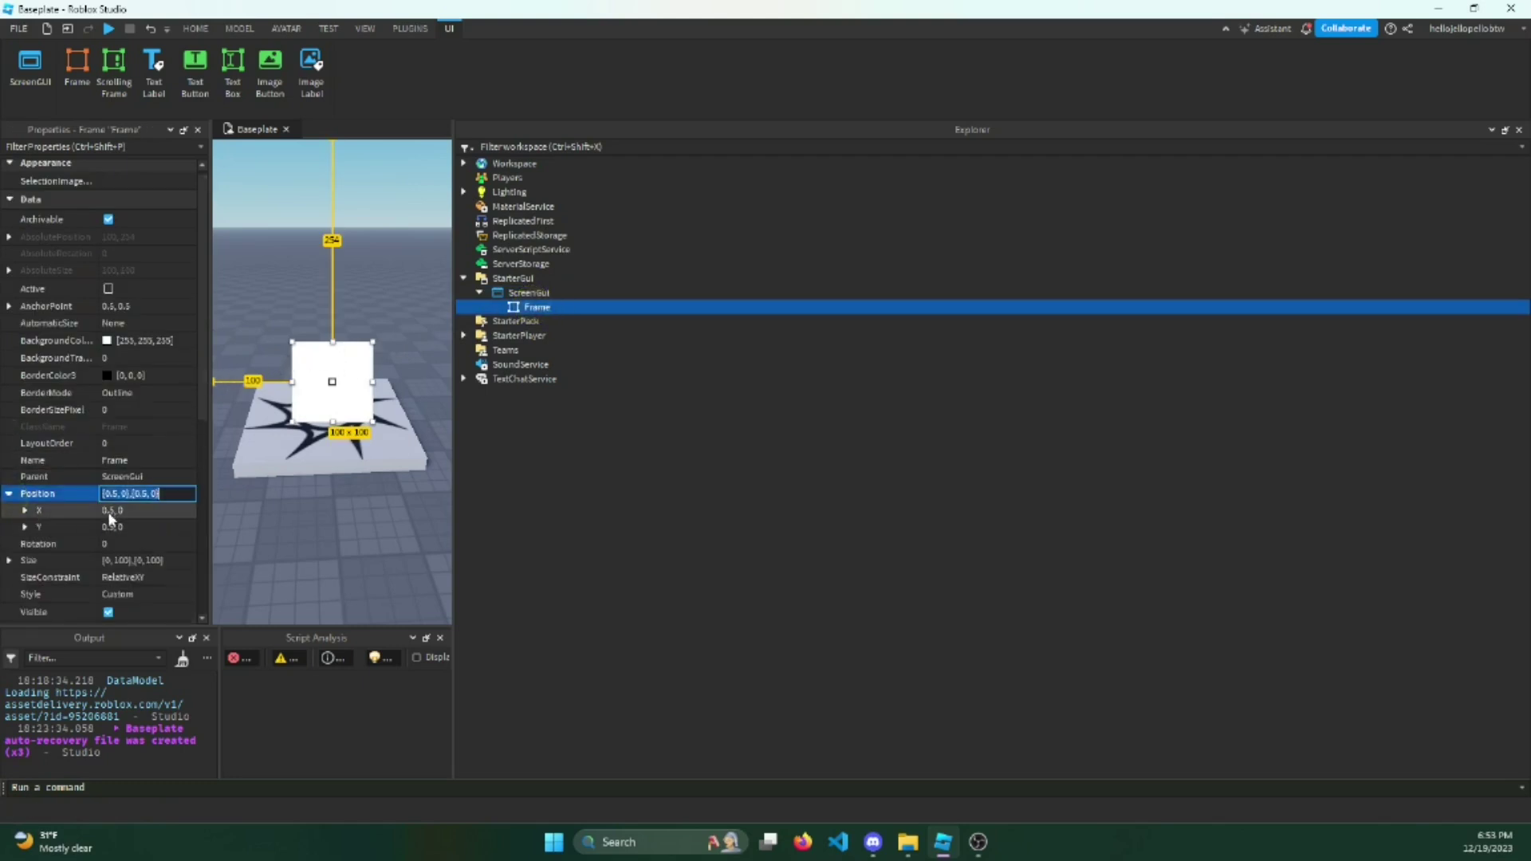
left_click(24, 510)
left_click(120, 526)
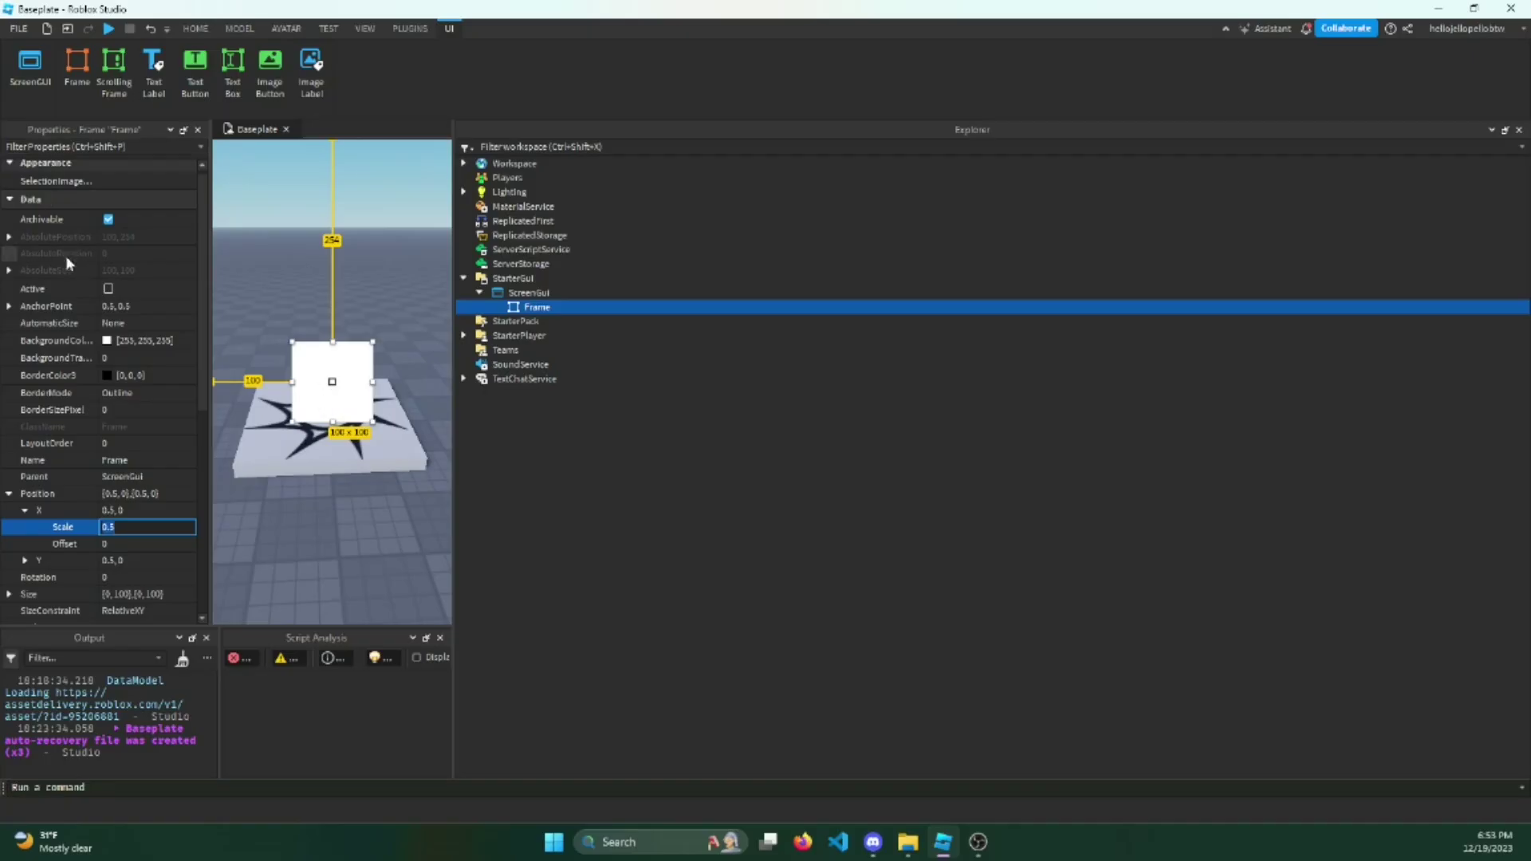
left_click(9, 306)
left_click(150, 323)
type("1")
key("Return")
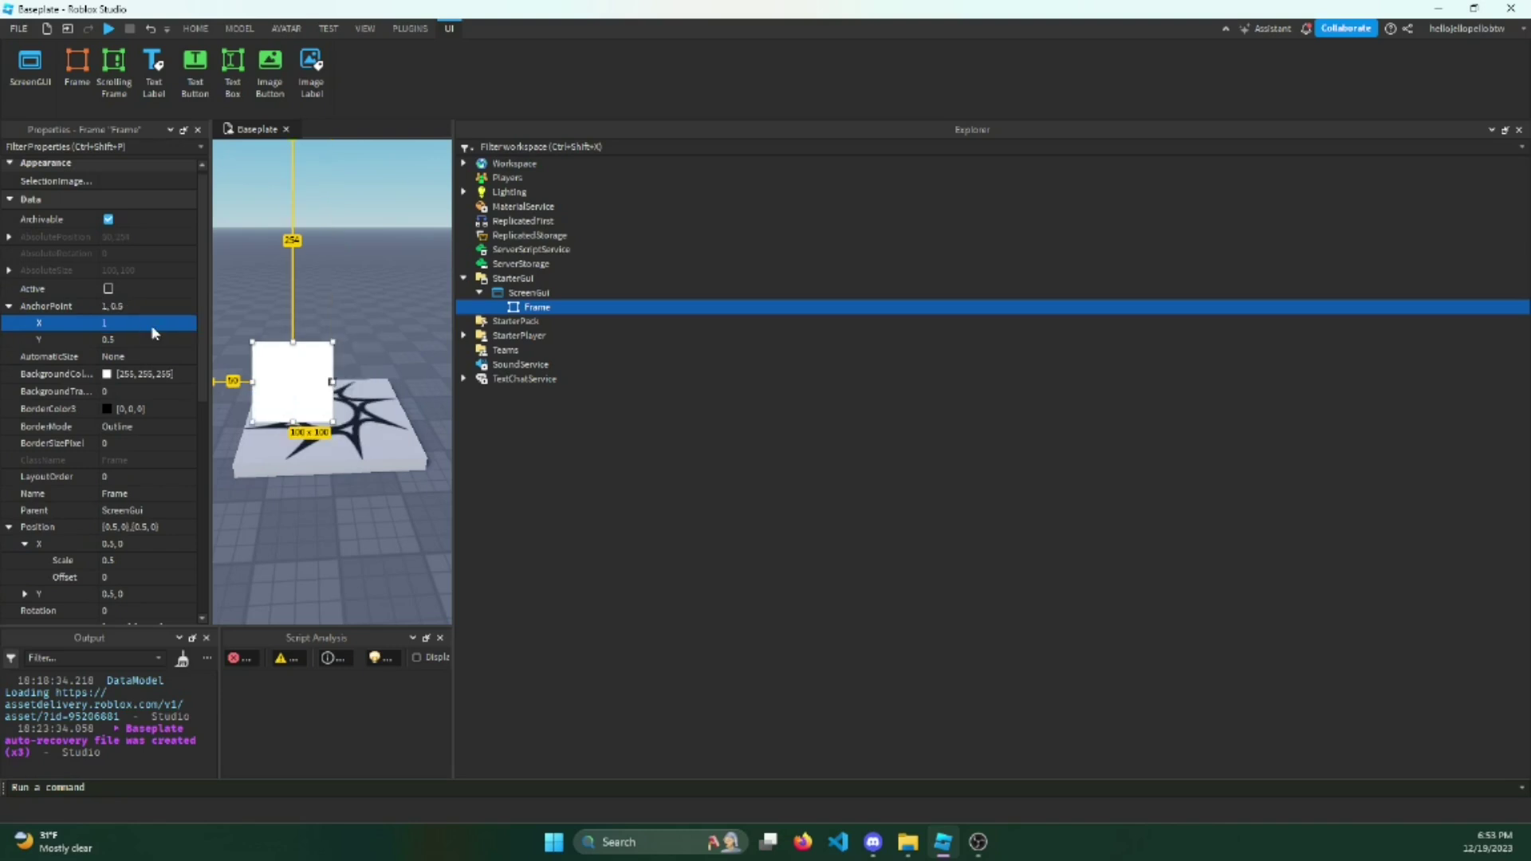
Step: Try an anchor point X of 0 on the frame and set it back to 0.5
left_click(156, 323)
type("0")
key("Return")
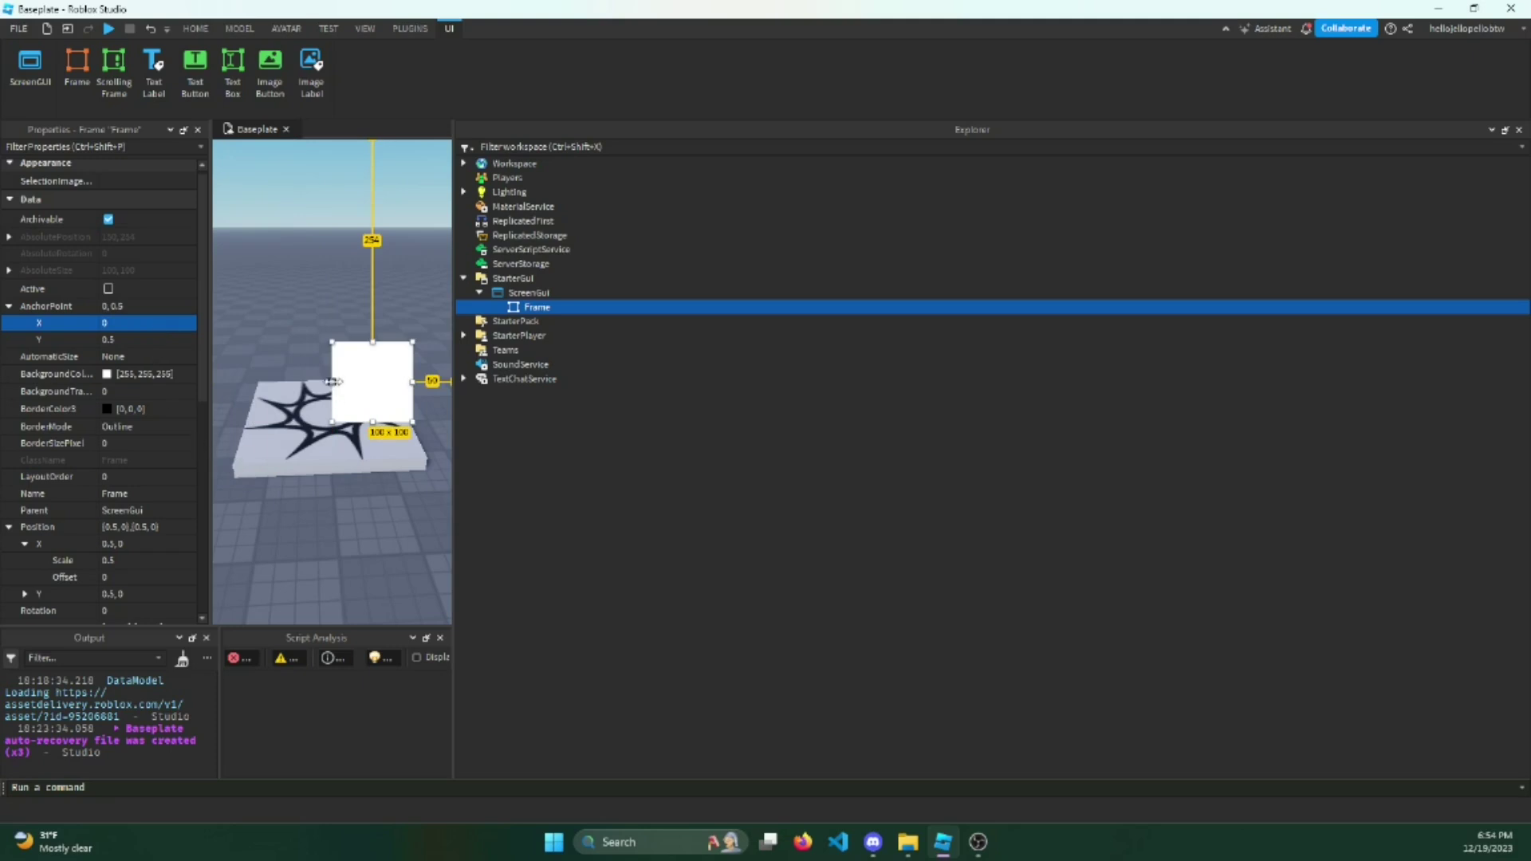
left_click(142, 323)
type("0.5")
key("Return")
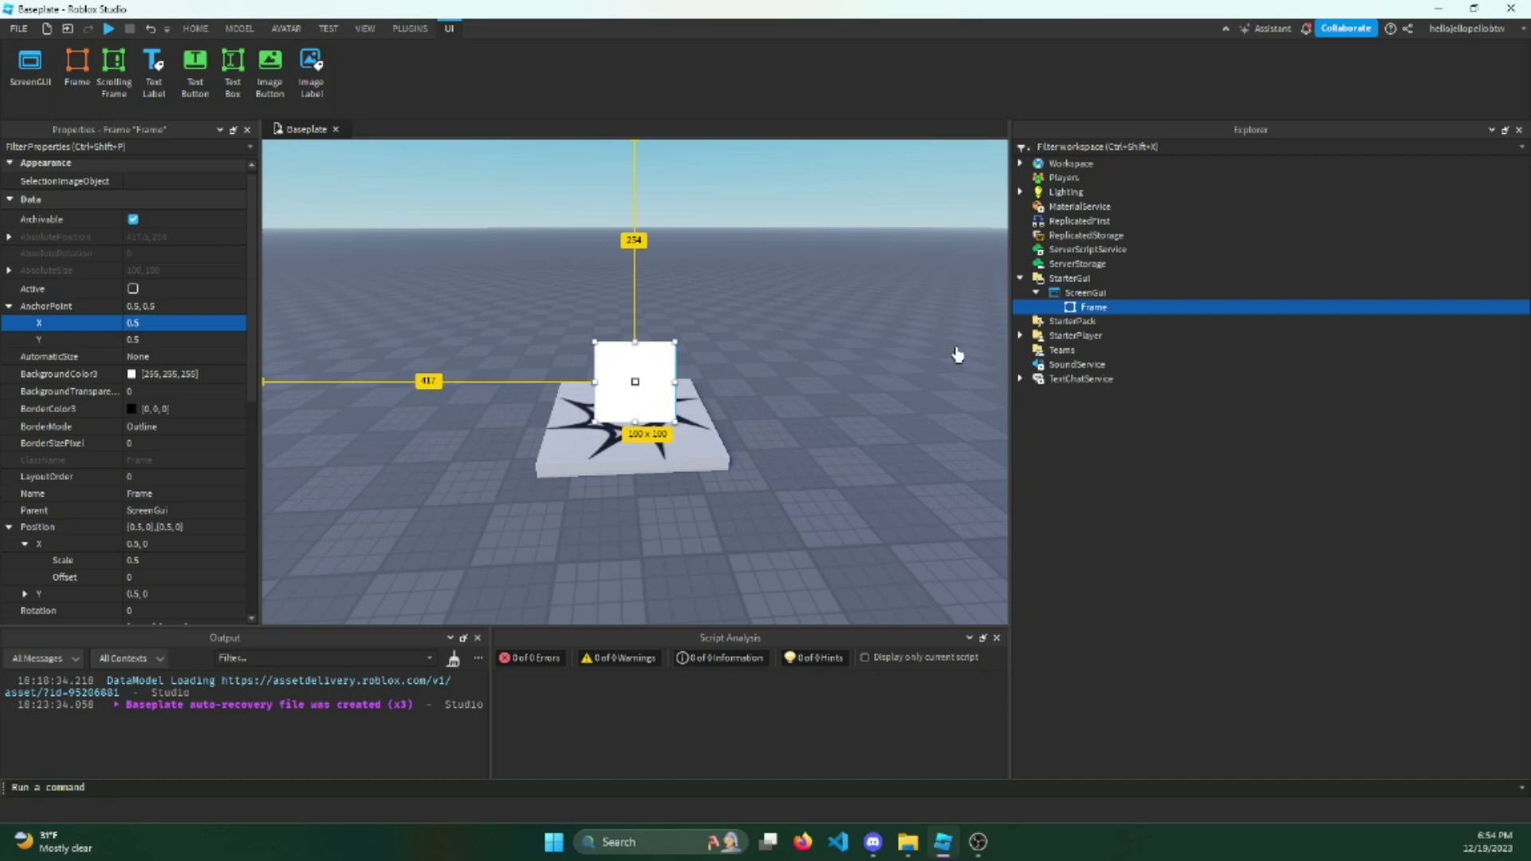
Step: Delete the frame and add a new default Frame to the ScreenGui
key("Delete")
left_click(467, 65)
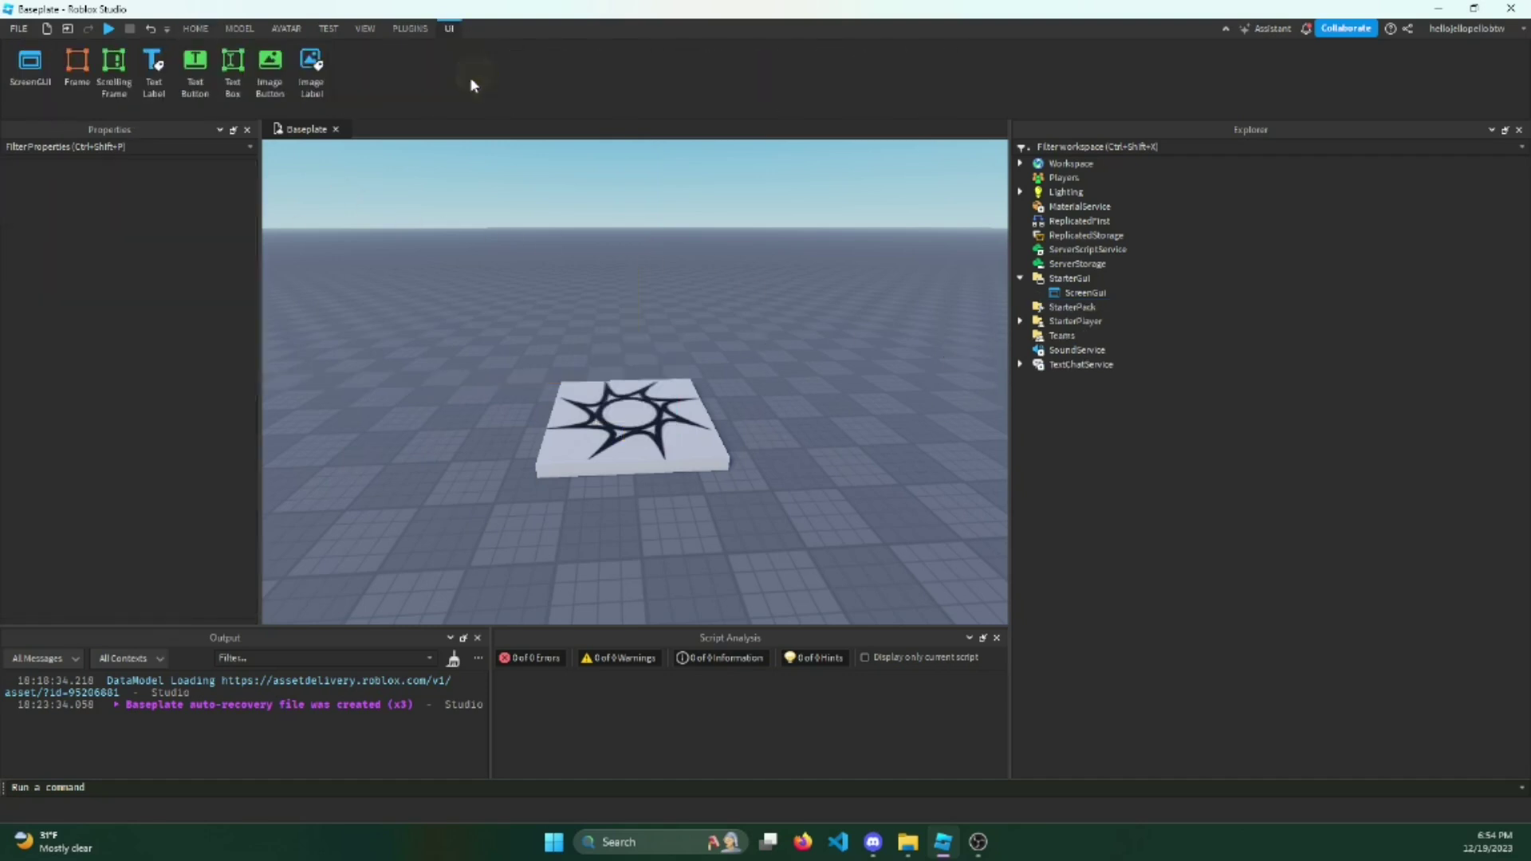
left_click(77, 64)
Step: Set the new frame's X position scale to 1
left_click(132, 498)
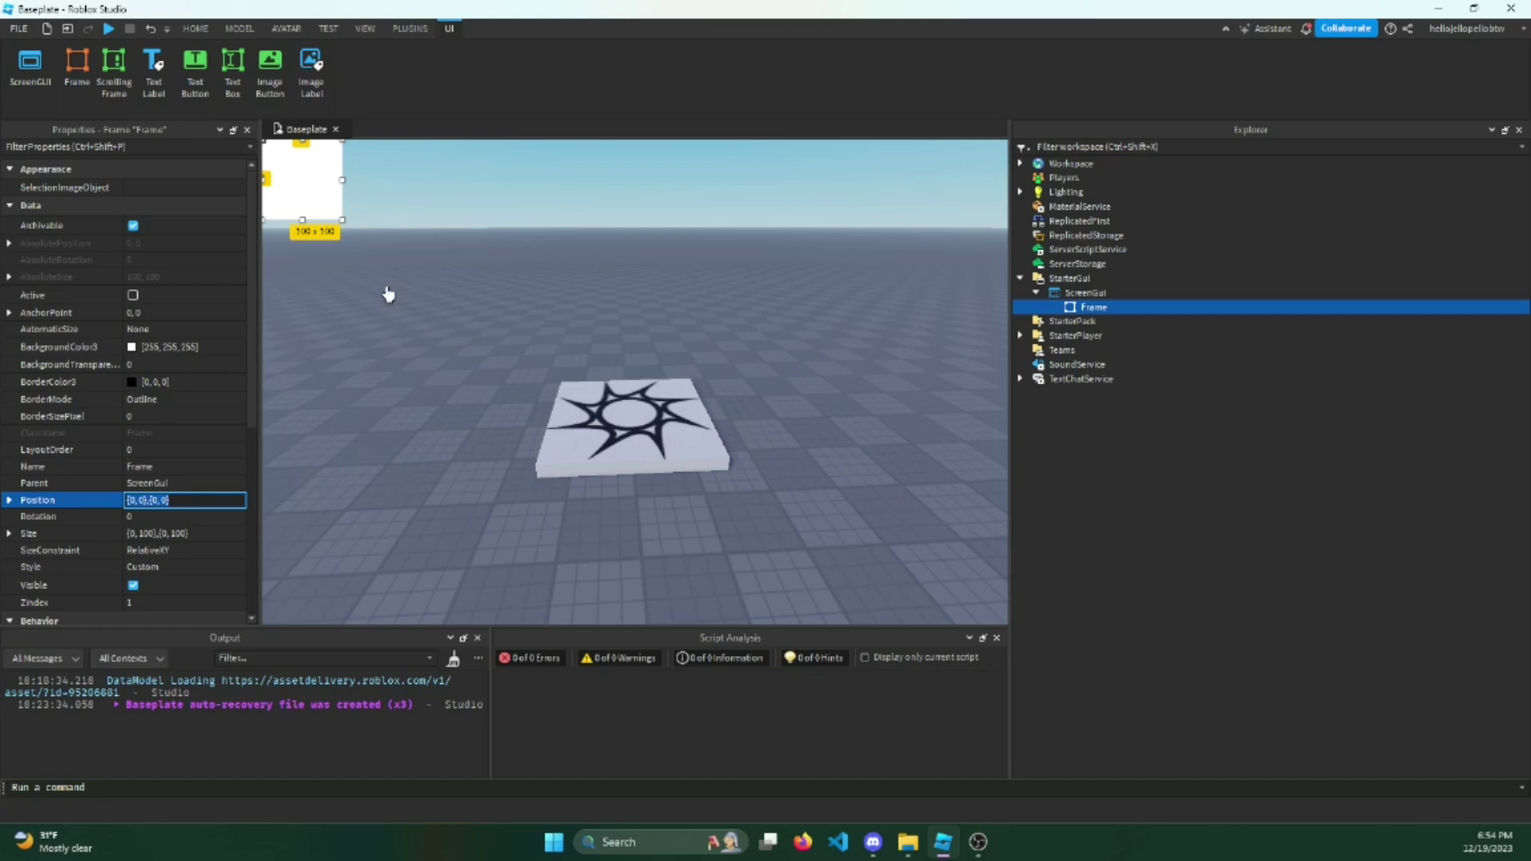
left_click(9, 500)
left_click(24, 516)
left_click(173, 540)
type("1")
key("Return")
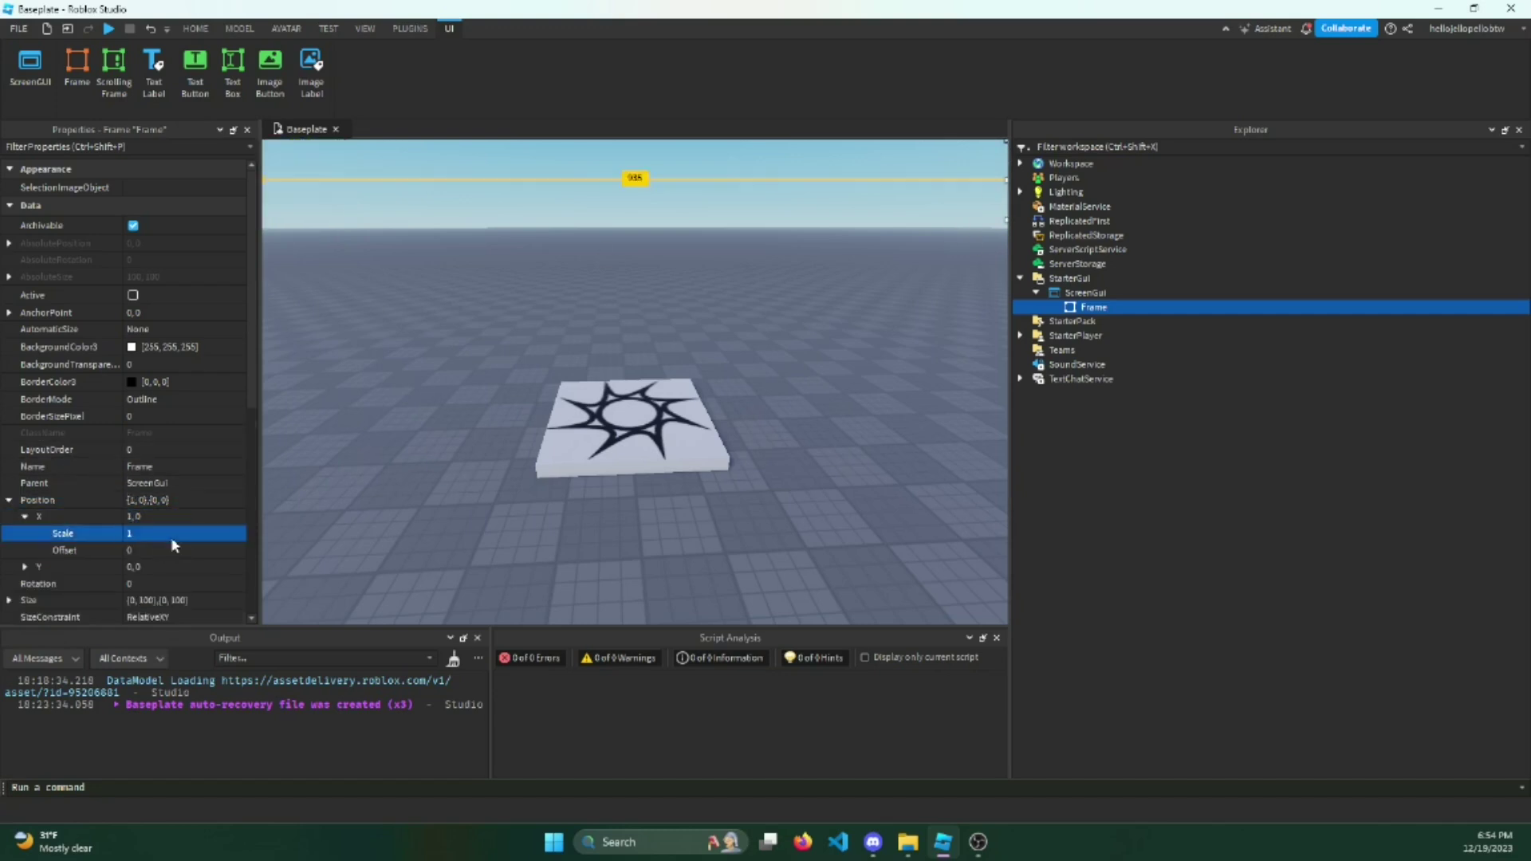
Step: Set the frame's Y position scale to 0.5
left_click(18, 570)
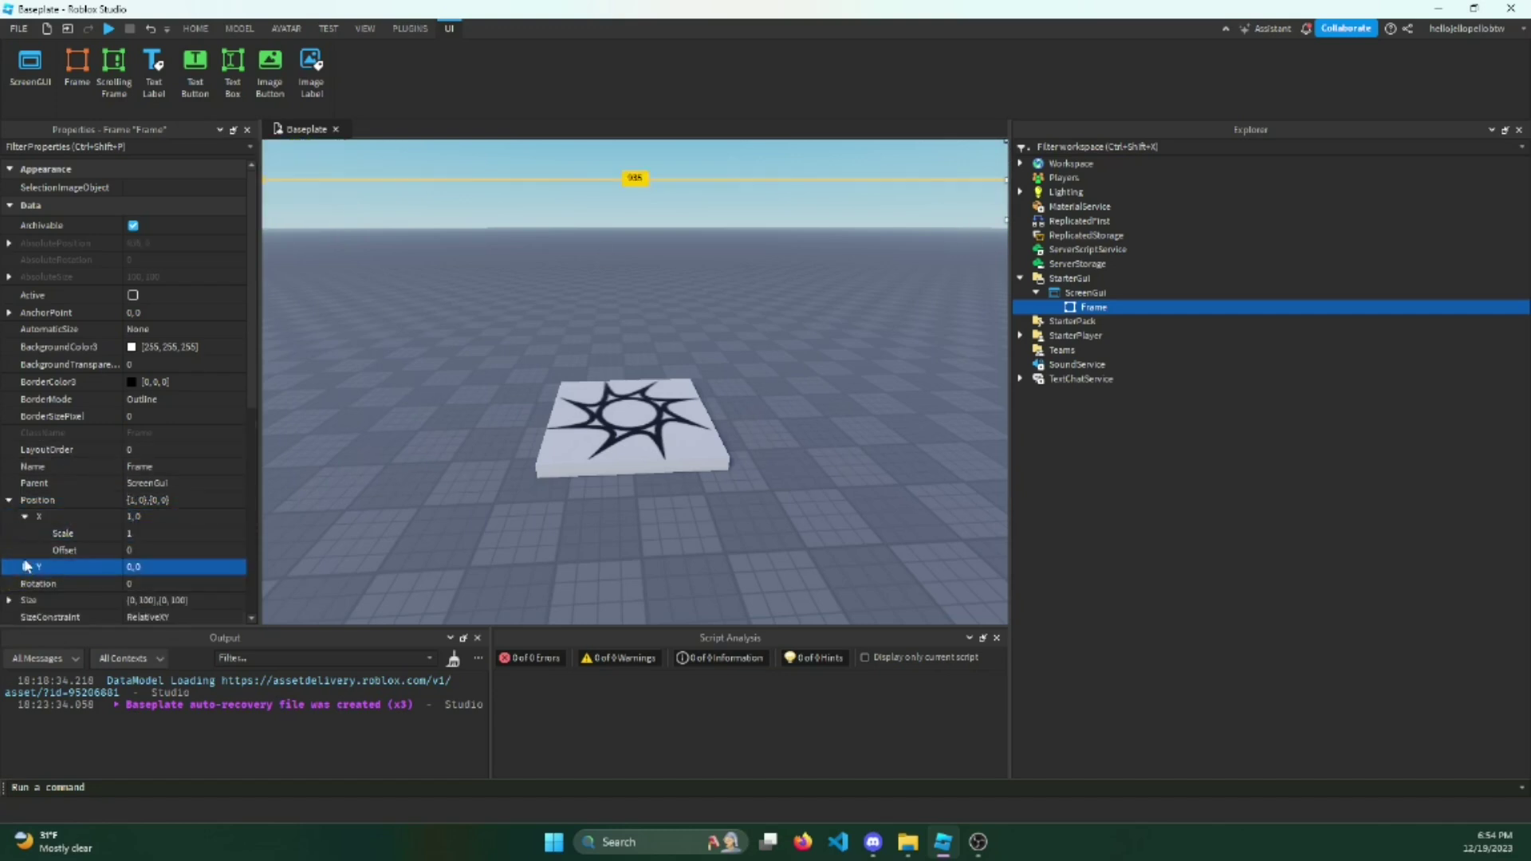
left_click(24, 566)
left_click(166, 584)
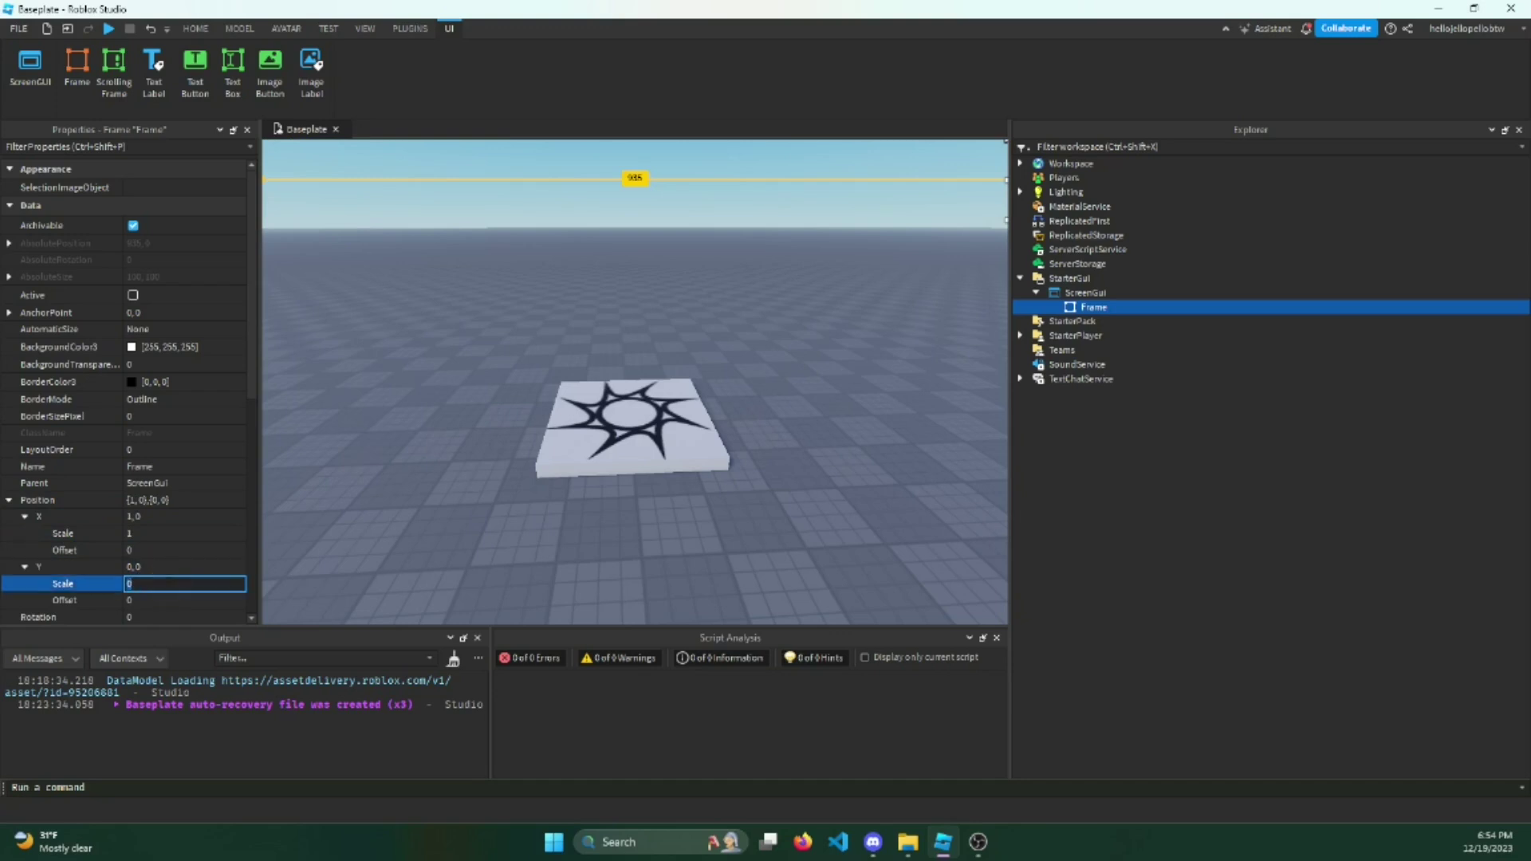
type(".5")
key("Return")
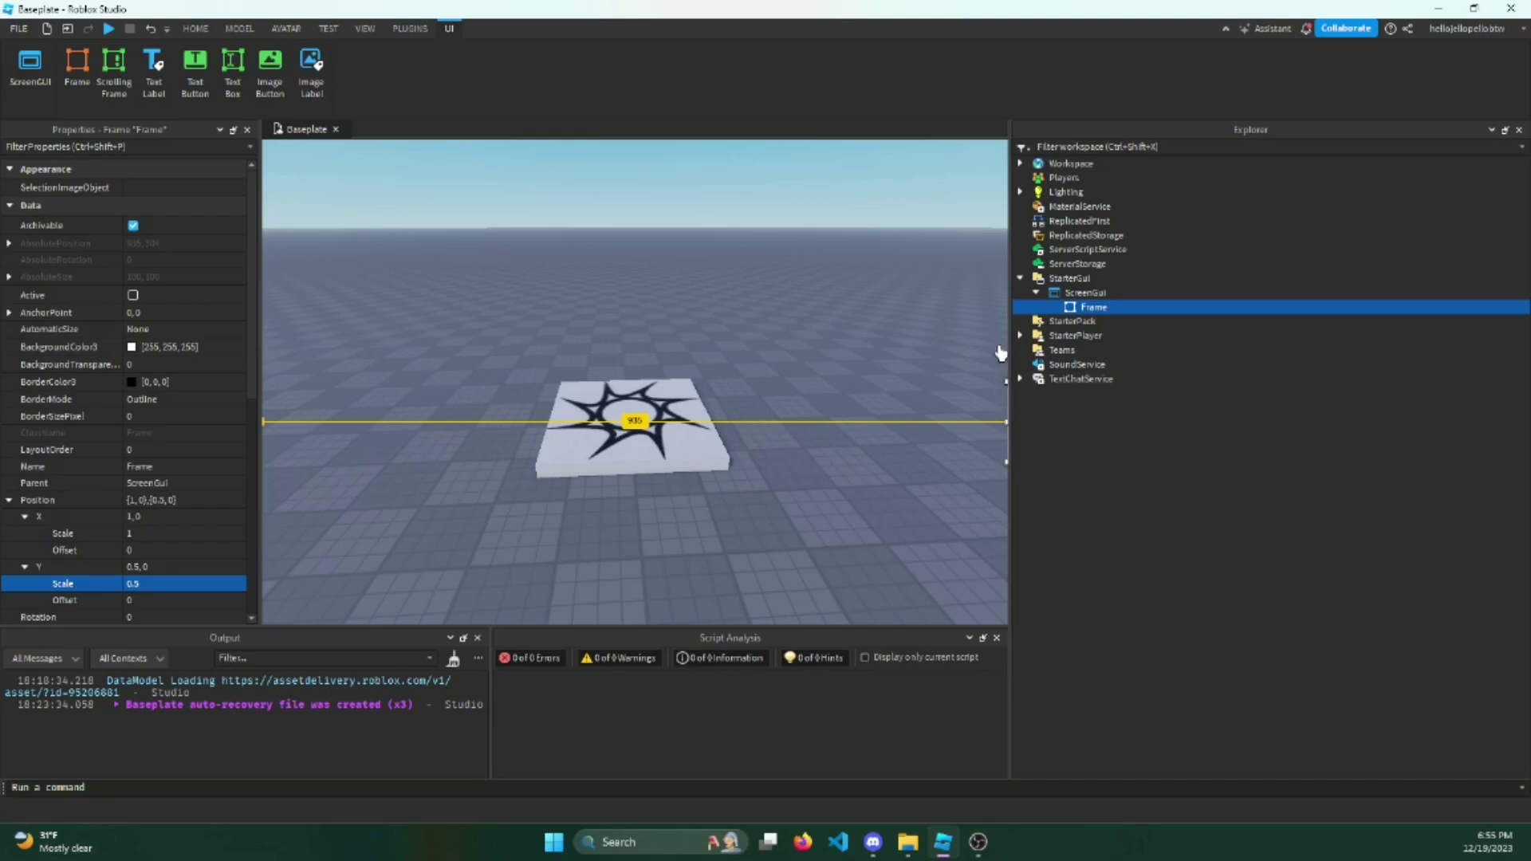
Step: Set the frame's anchor point to 1, 0 so its right edge aligns with the viewport's right edge
left_click(195, 313)
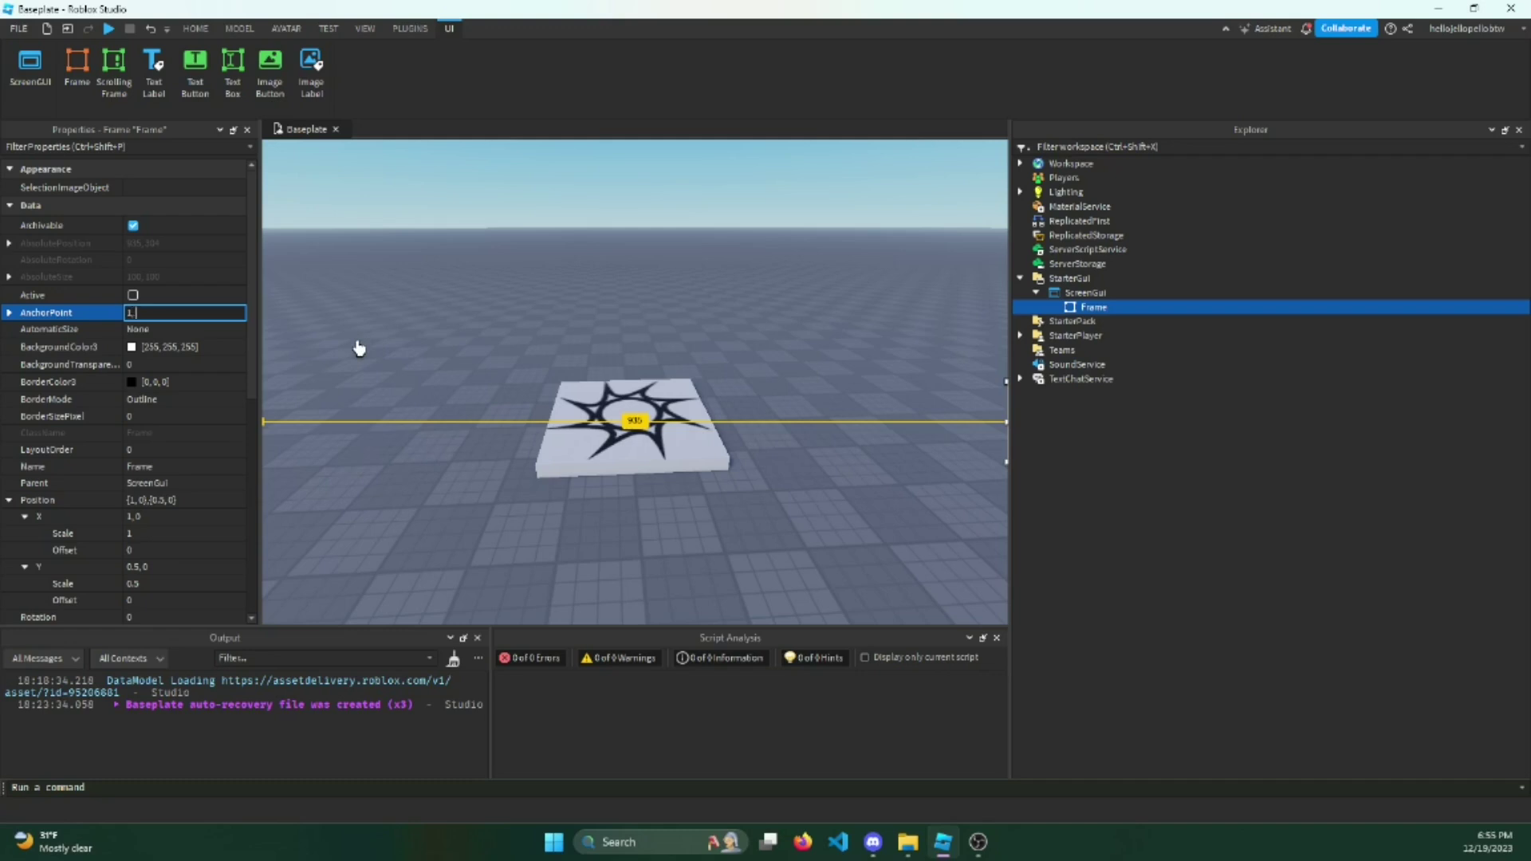
type("0")
key("Return")
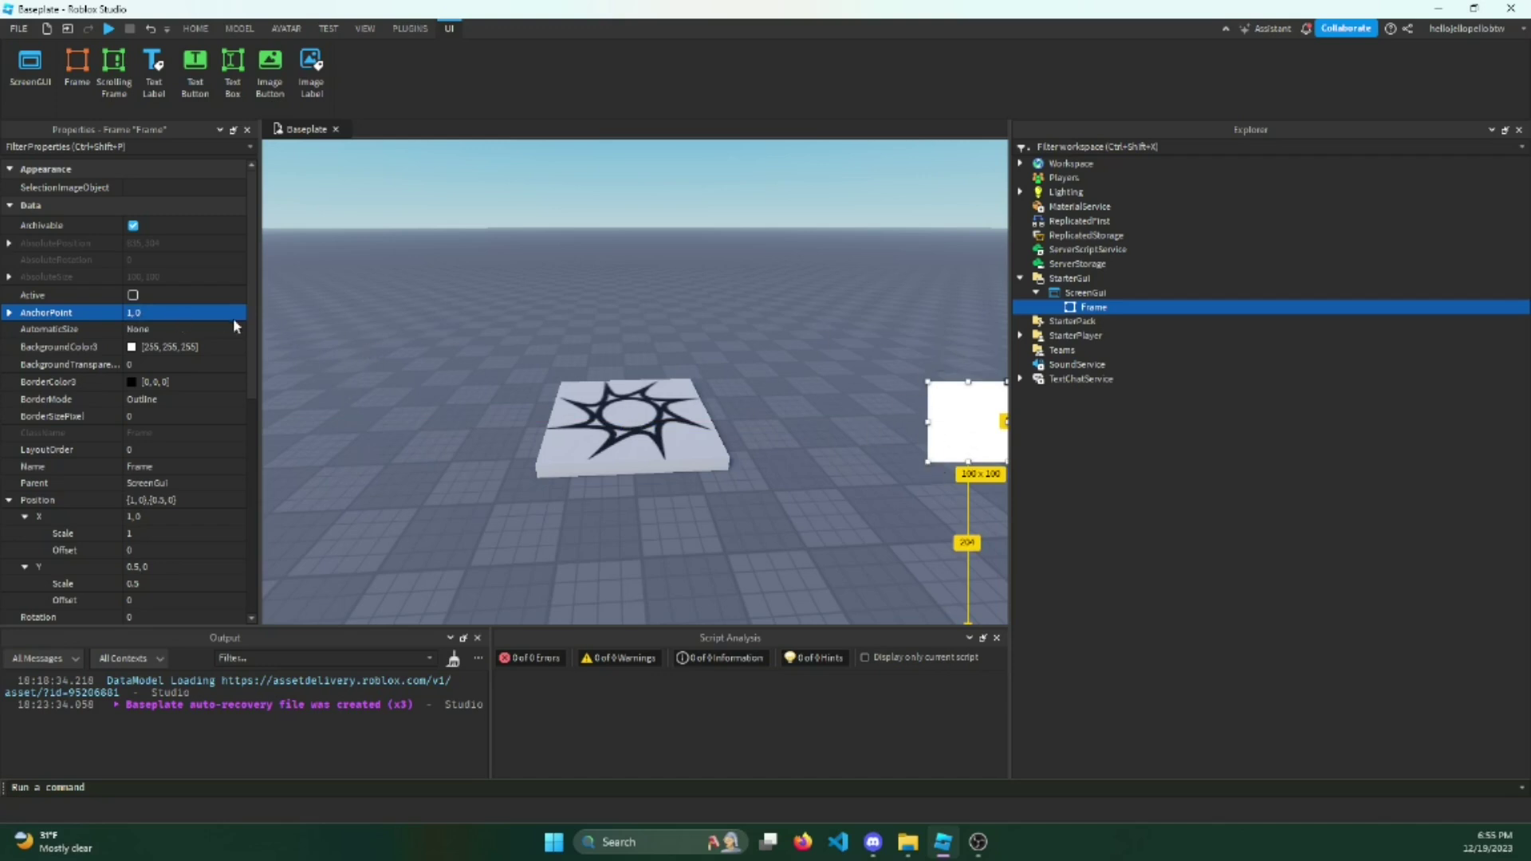
Step: Expand the frame's anchor point and set its Y value to 0.5 to centre the frame vertically
left_click(209, 313)
left_click(9, 313)
left_click(174, 343)
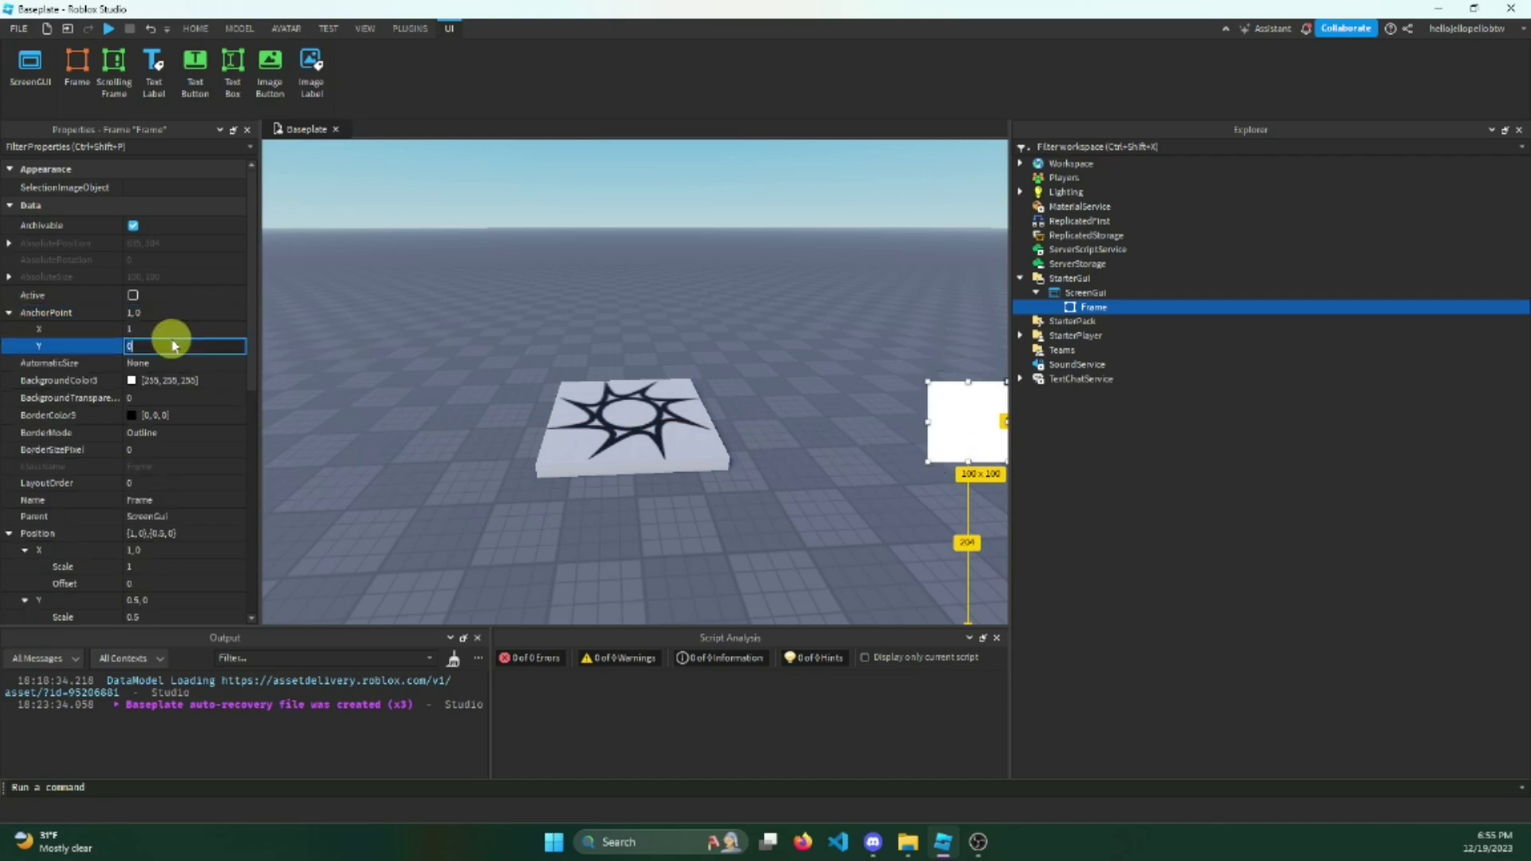
type(".5")
key("Return")
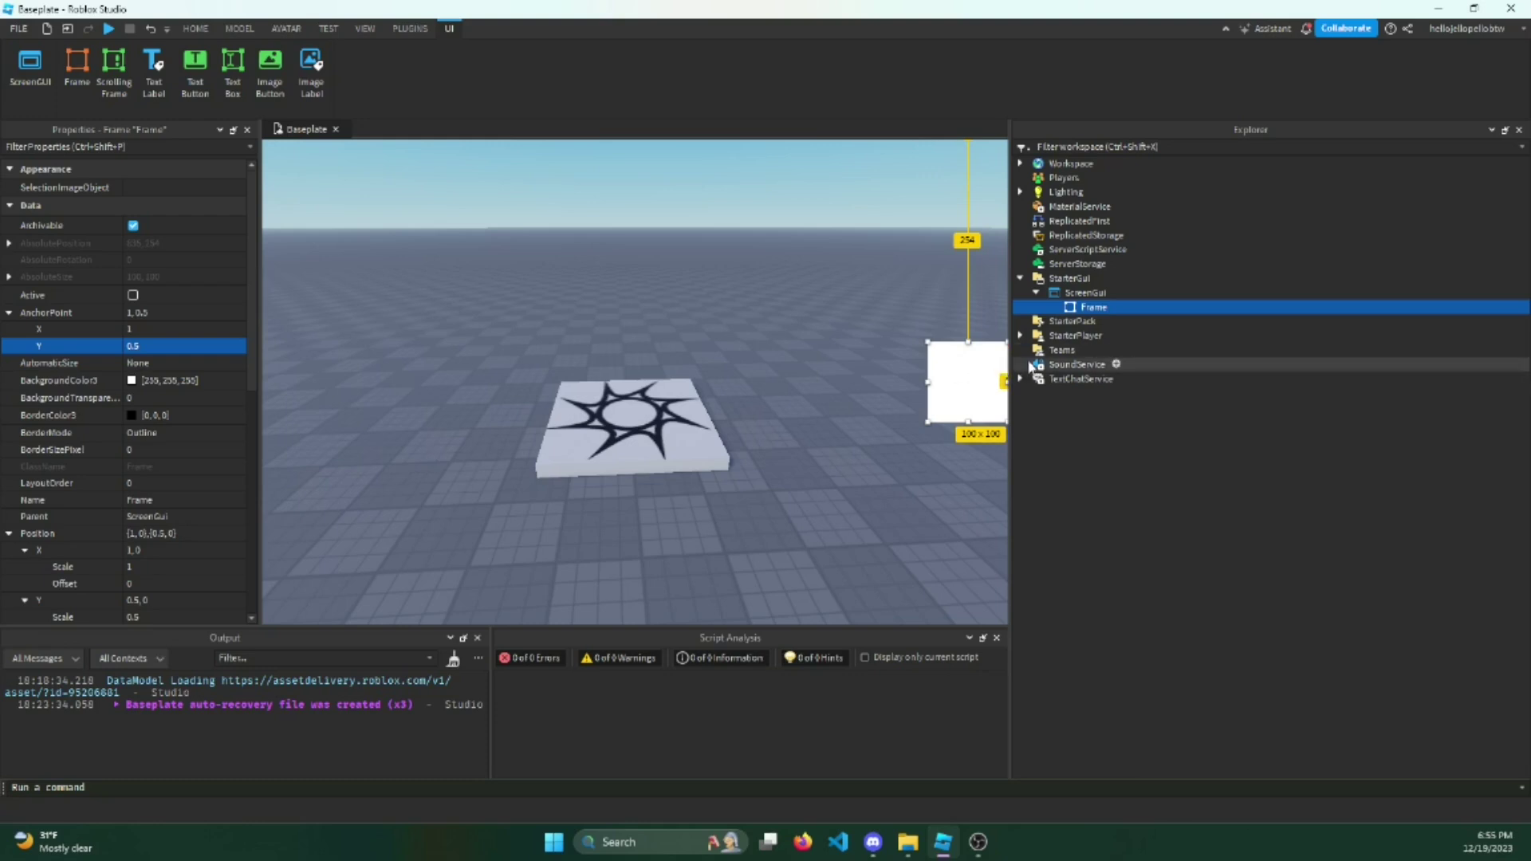
Step: Try an X position offset of 10 on the frame and change it to -10 to inset it from the viewport edge
scroll(153, 530, "down", 1)
left_click(153, 531)
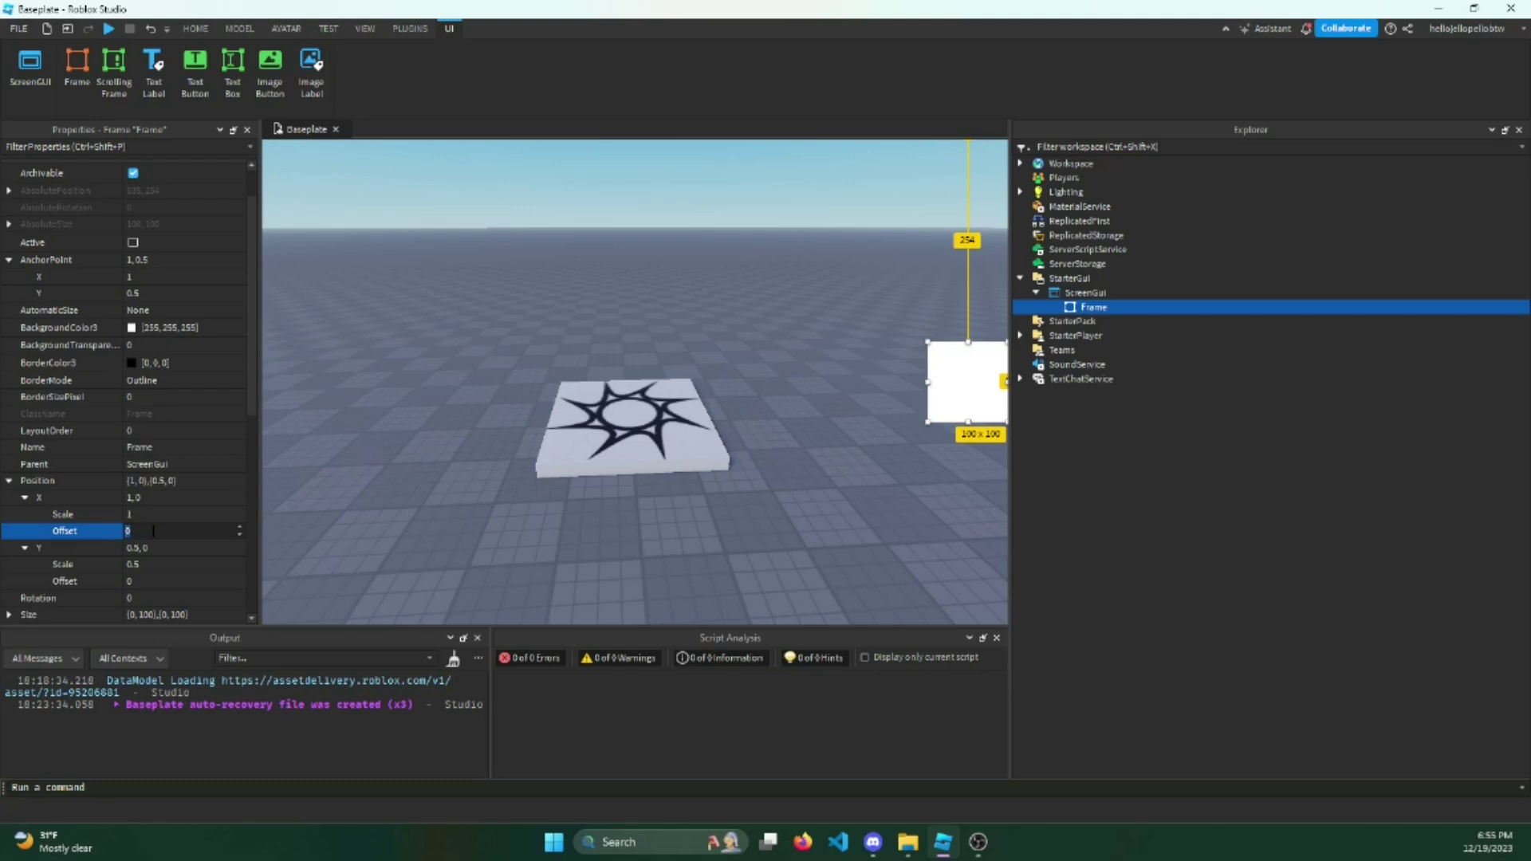
type("10")
key("Return")
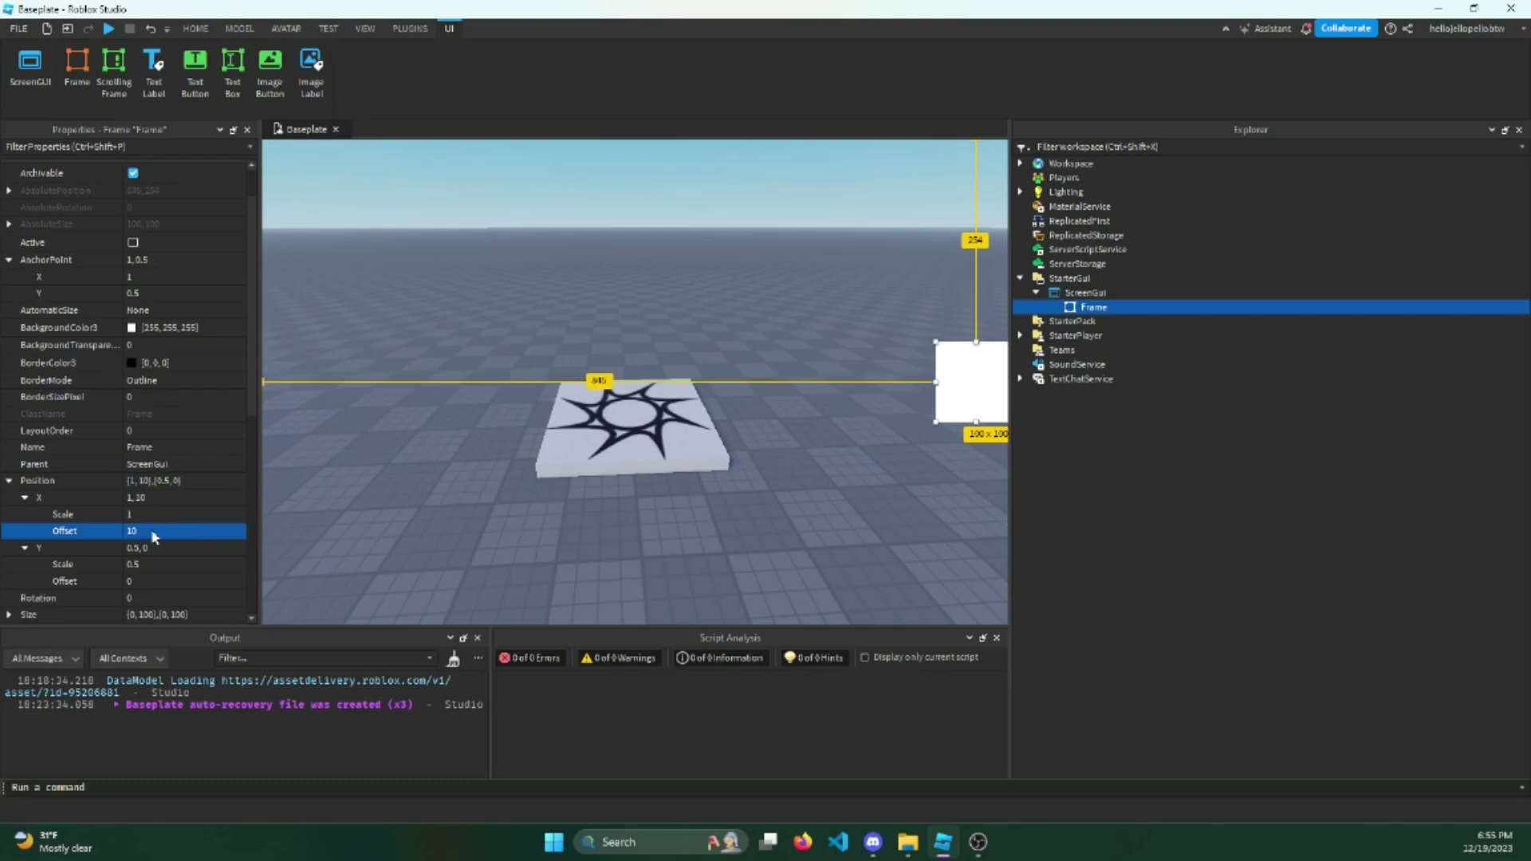
left_click(154, 531)
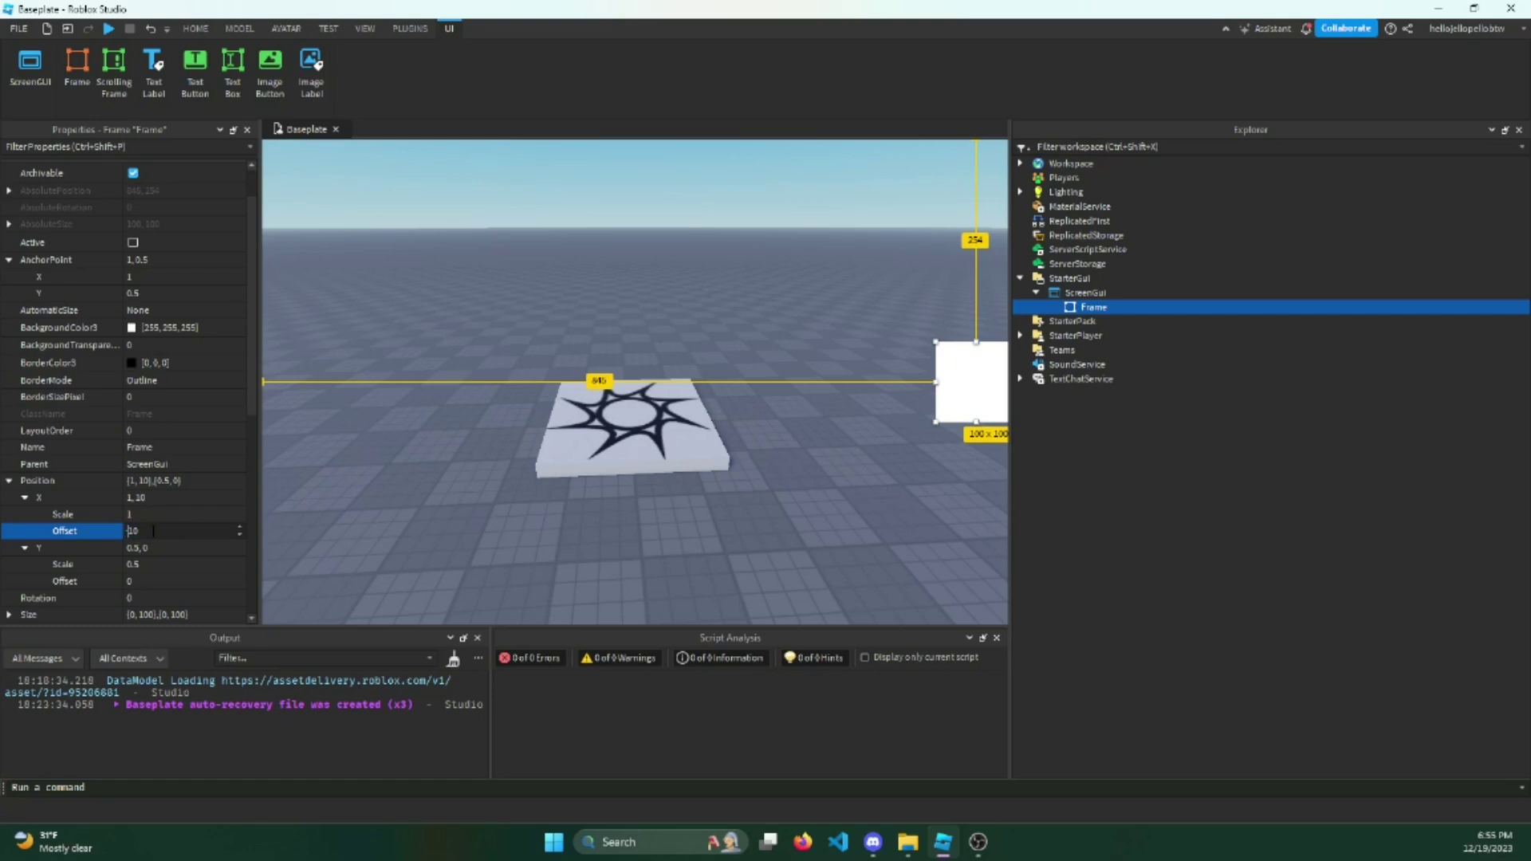
key("Return")
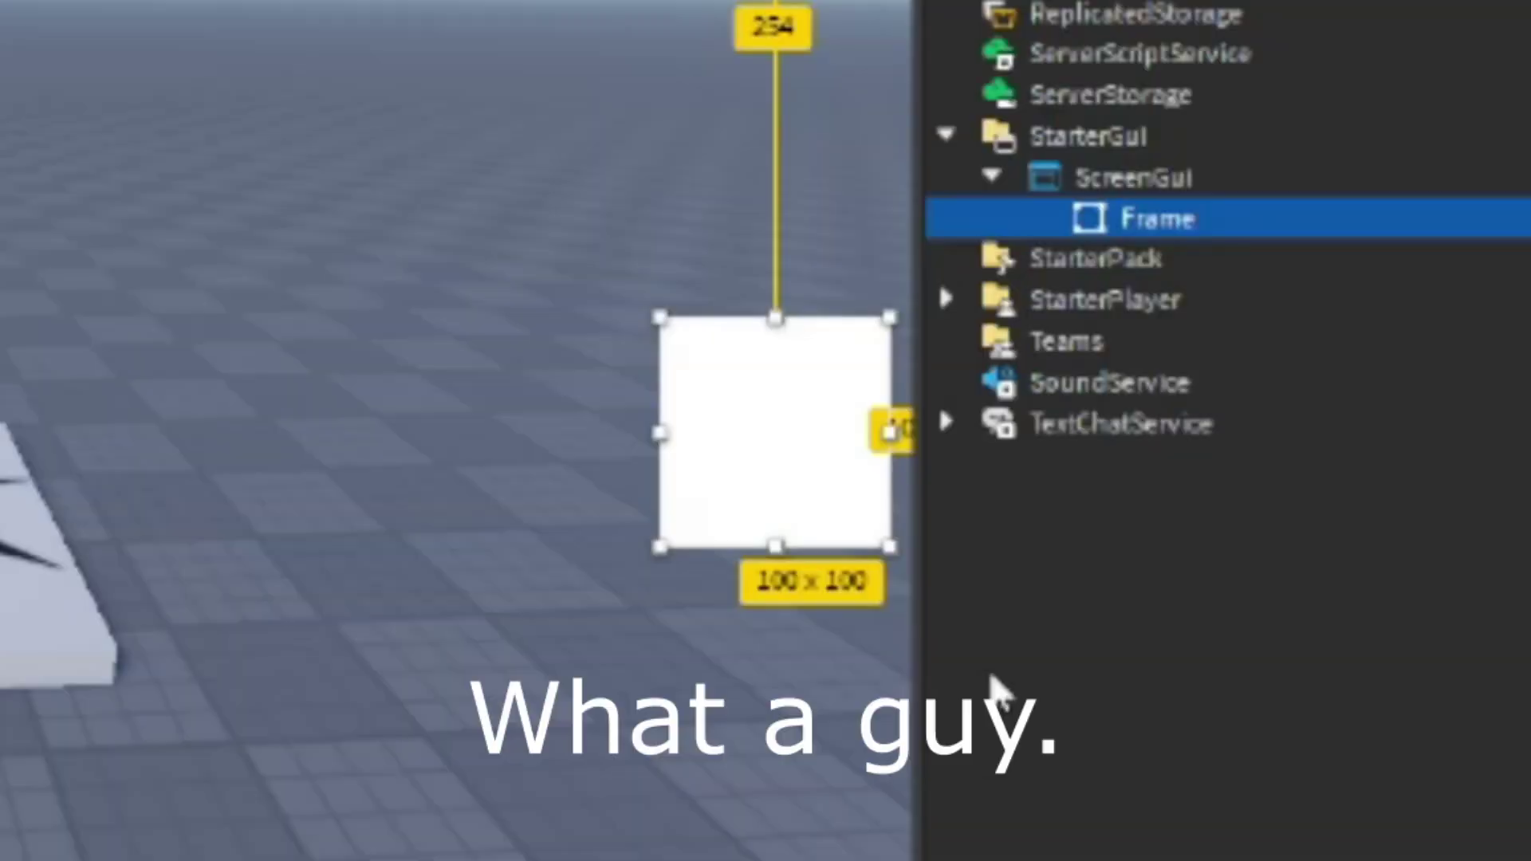
Step: Select the frame in the ScreenGui and set its X position scale to 0.5
left_click(1105, 311, "ctrl")
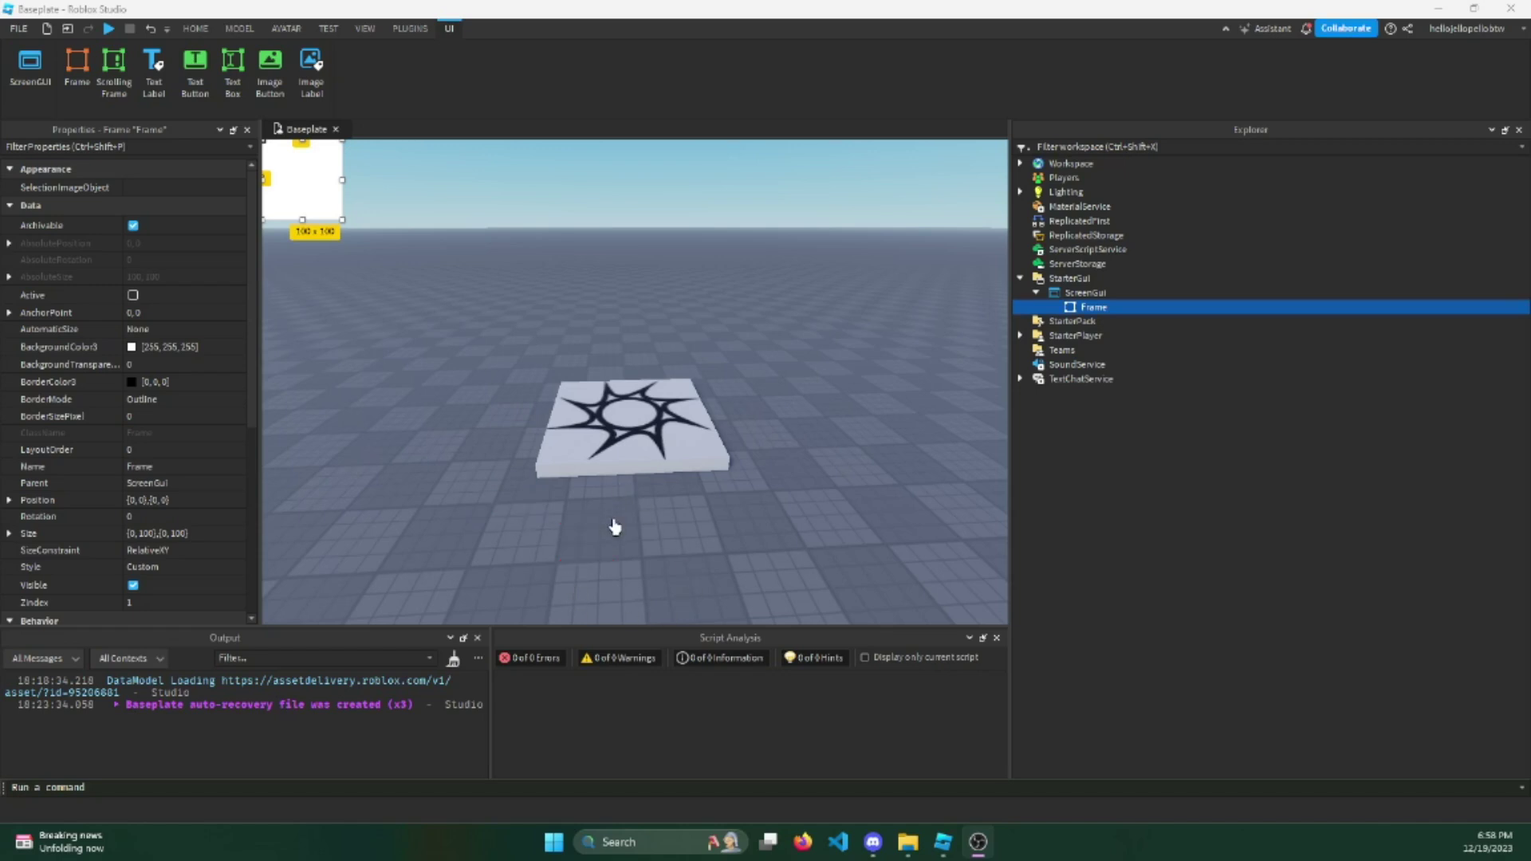
left_click(20, 313)
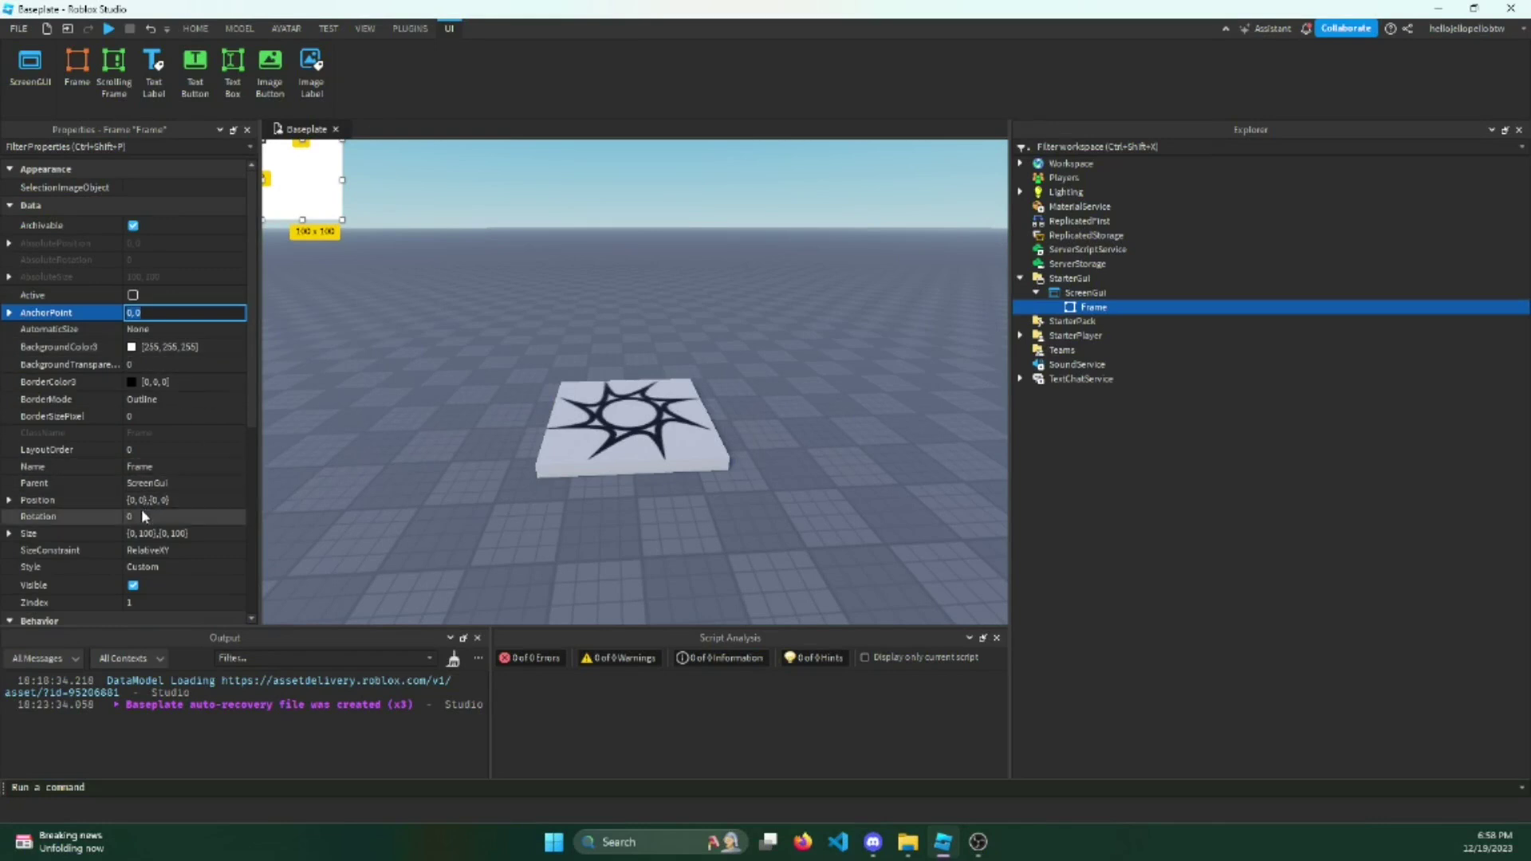
left_click(141, 503)
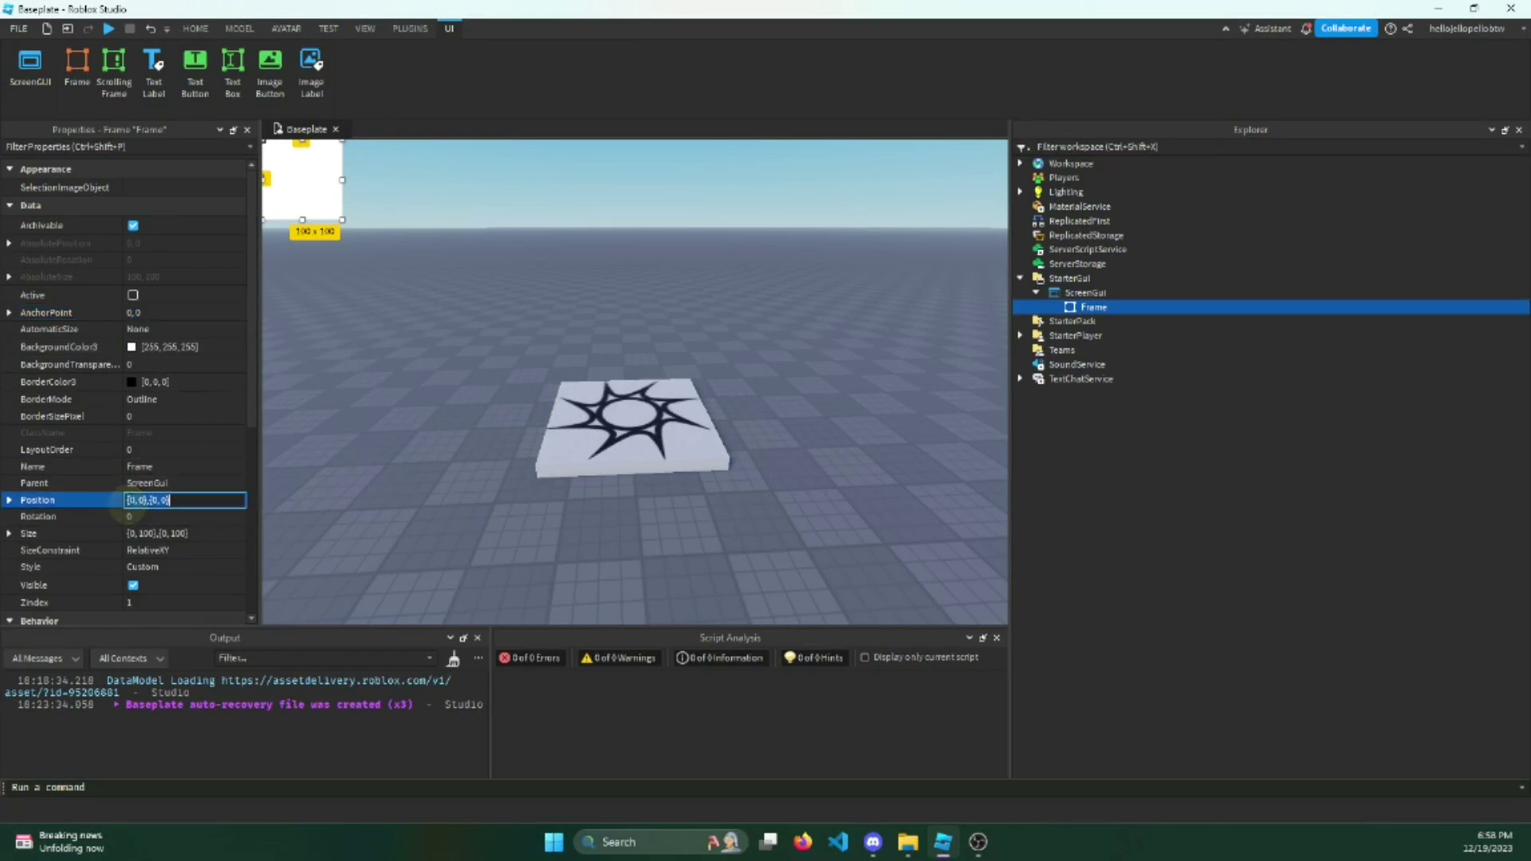
left_click(9, 500)
left_click(25, 516)
left_click(154, 533)
type("0.5")
key("Return")
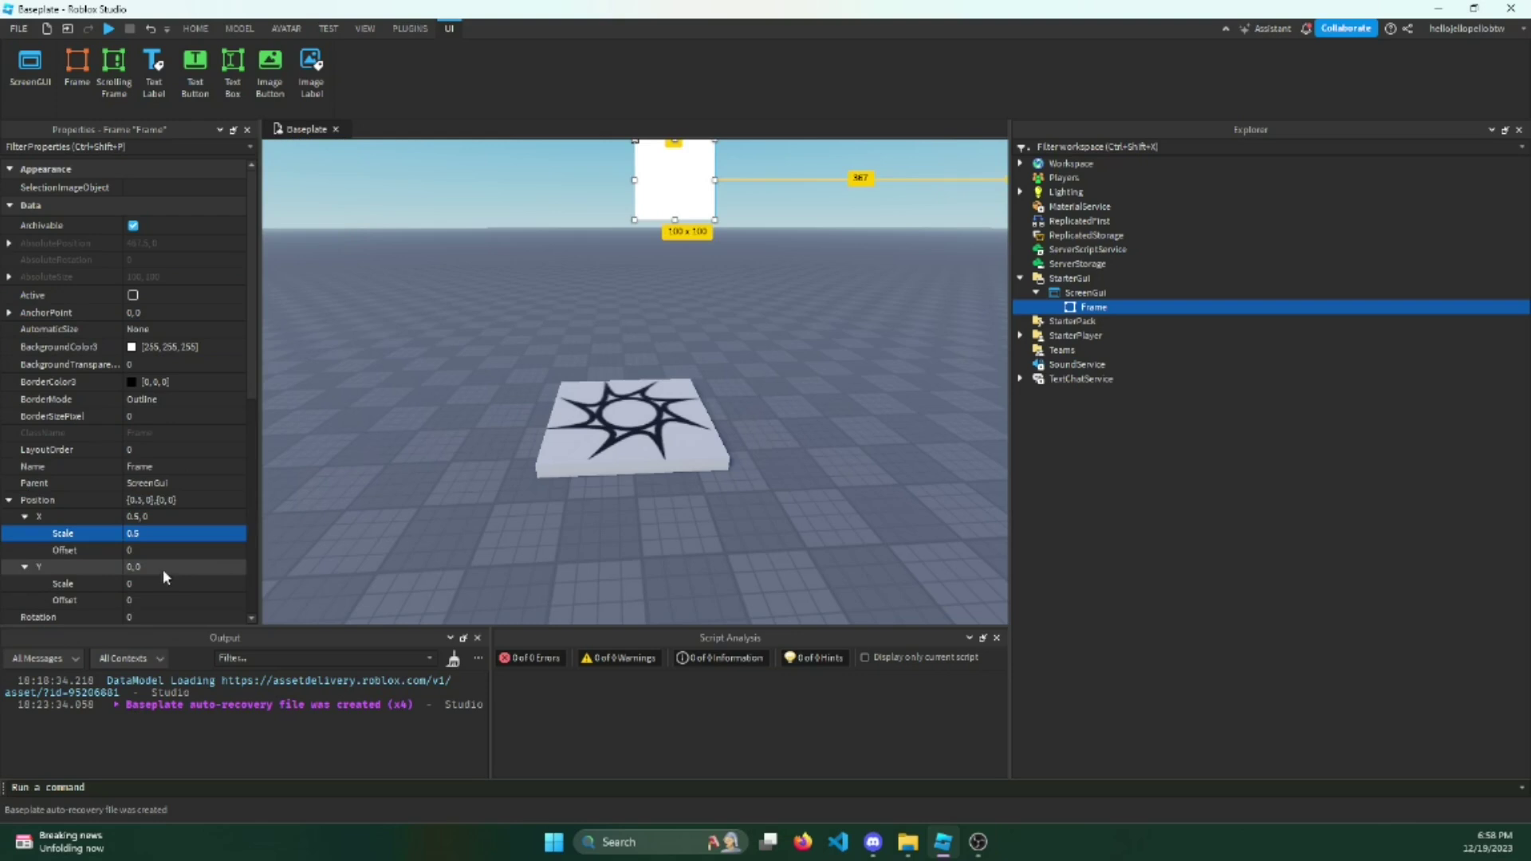
Step: Set the frame's Y position scale to 1
left_click(164, 584)
type("1")
key("Return")
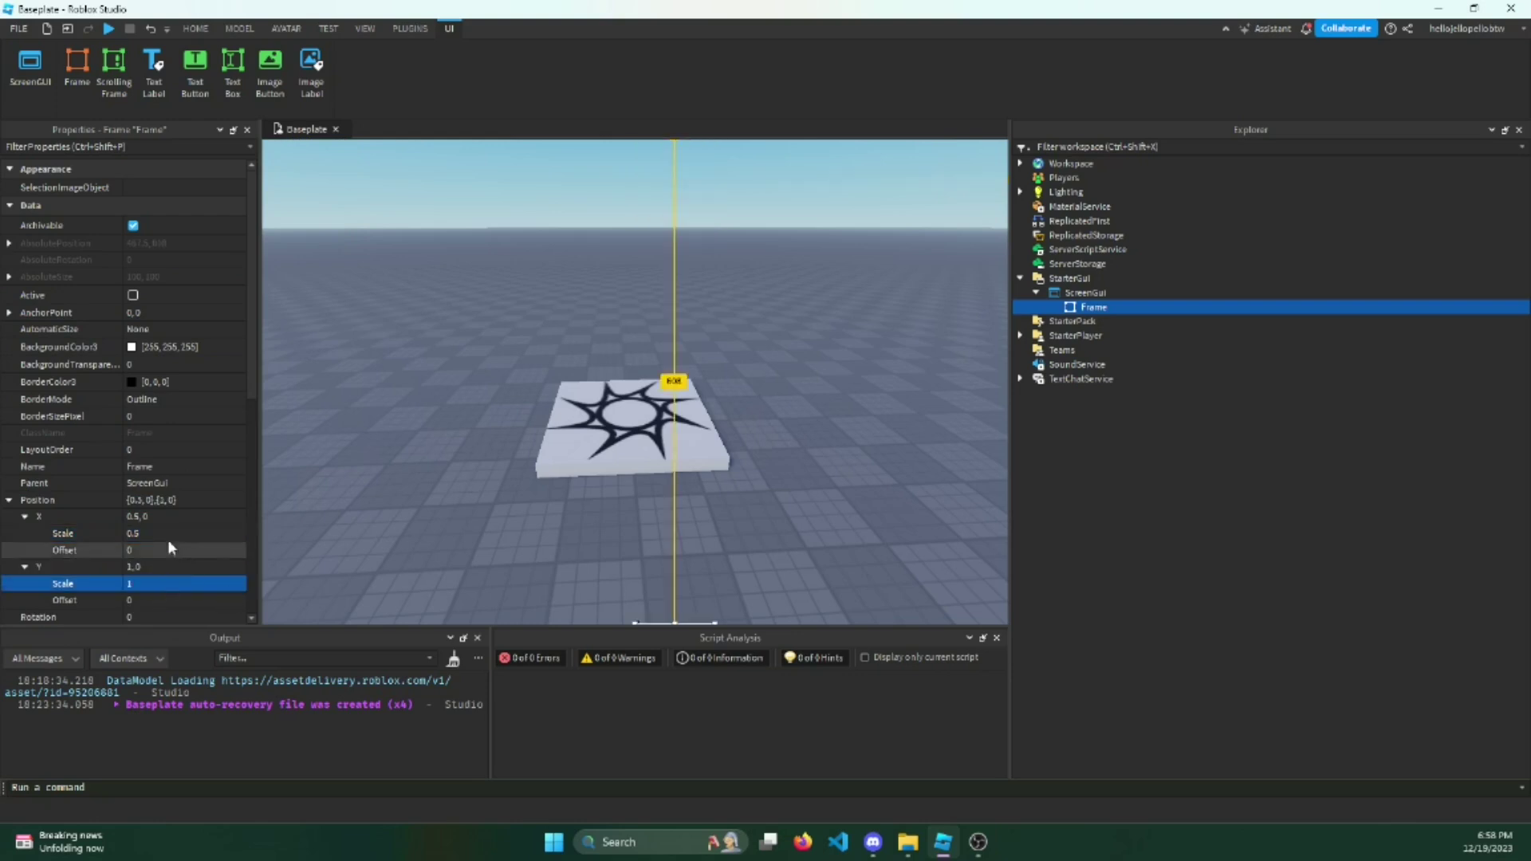
Step: Set the frame's anchor point to 0.5, 1 to place it at the bottom centre of the viewport
left_click(155, 312)
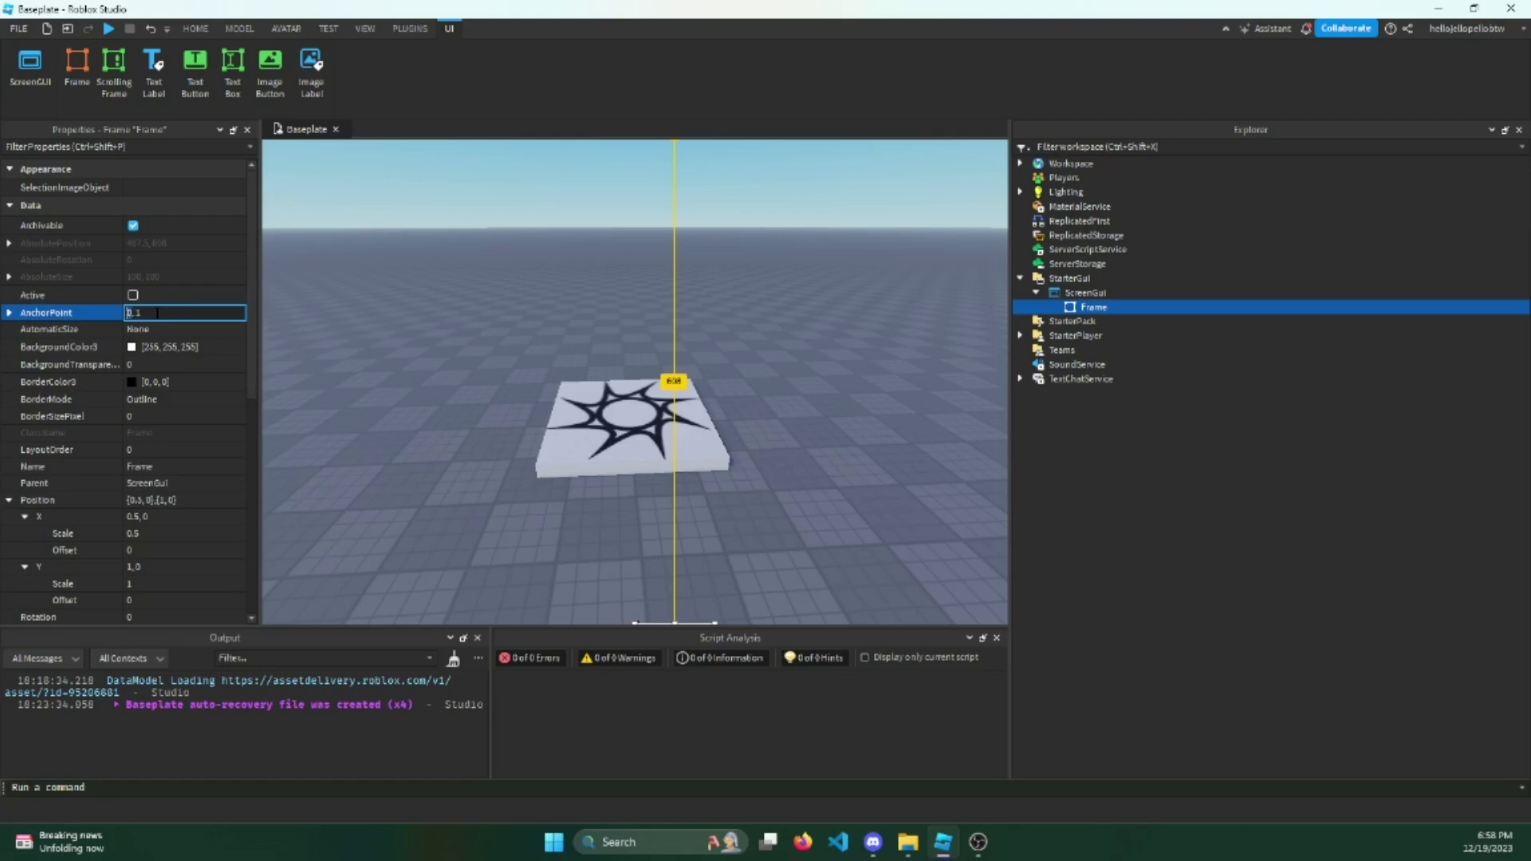
type("0.5, 1")
key("Return")
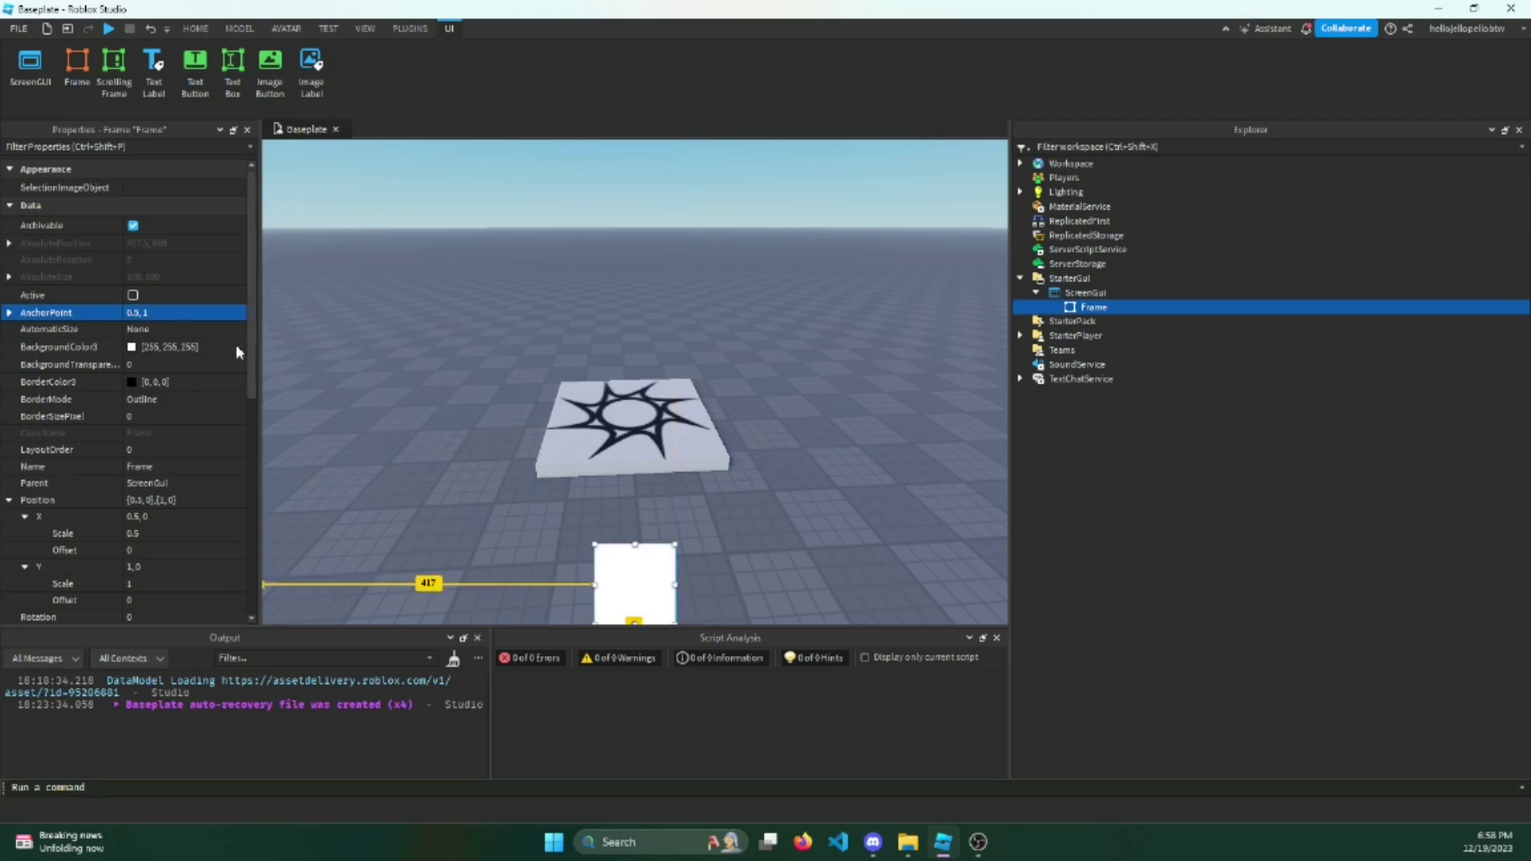